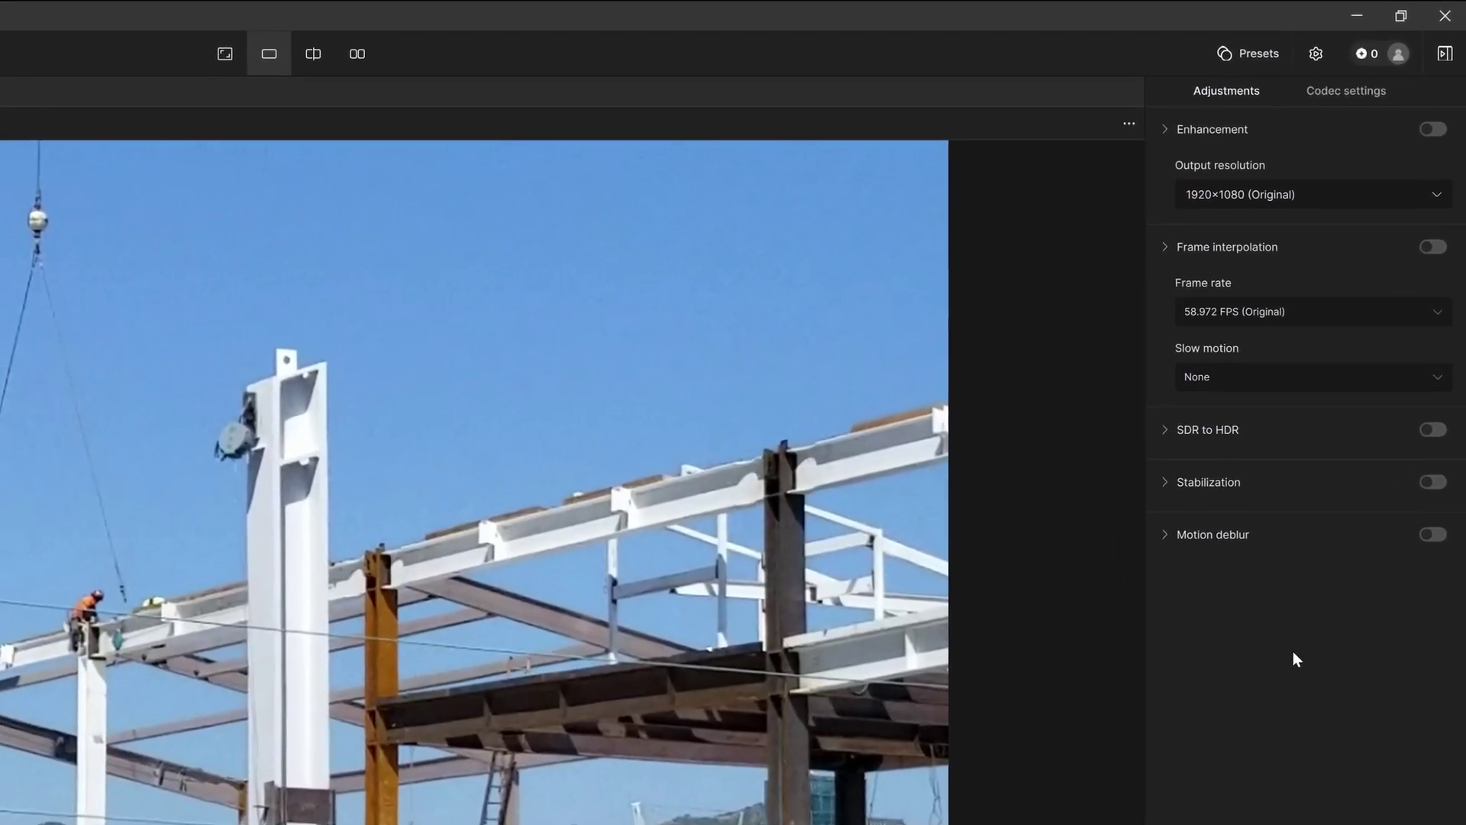
Step: Locate the Enhancement toggle for the construction-site clip in the Adjustments tab
mouse_move(1245, 125)
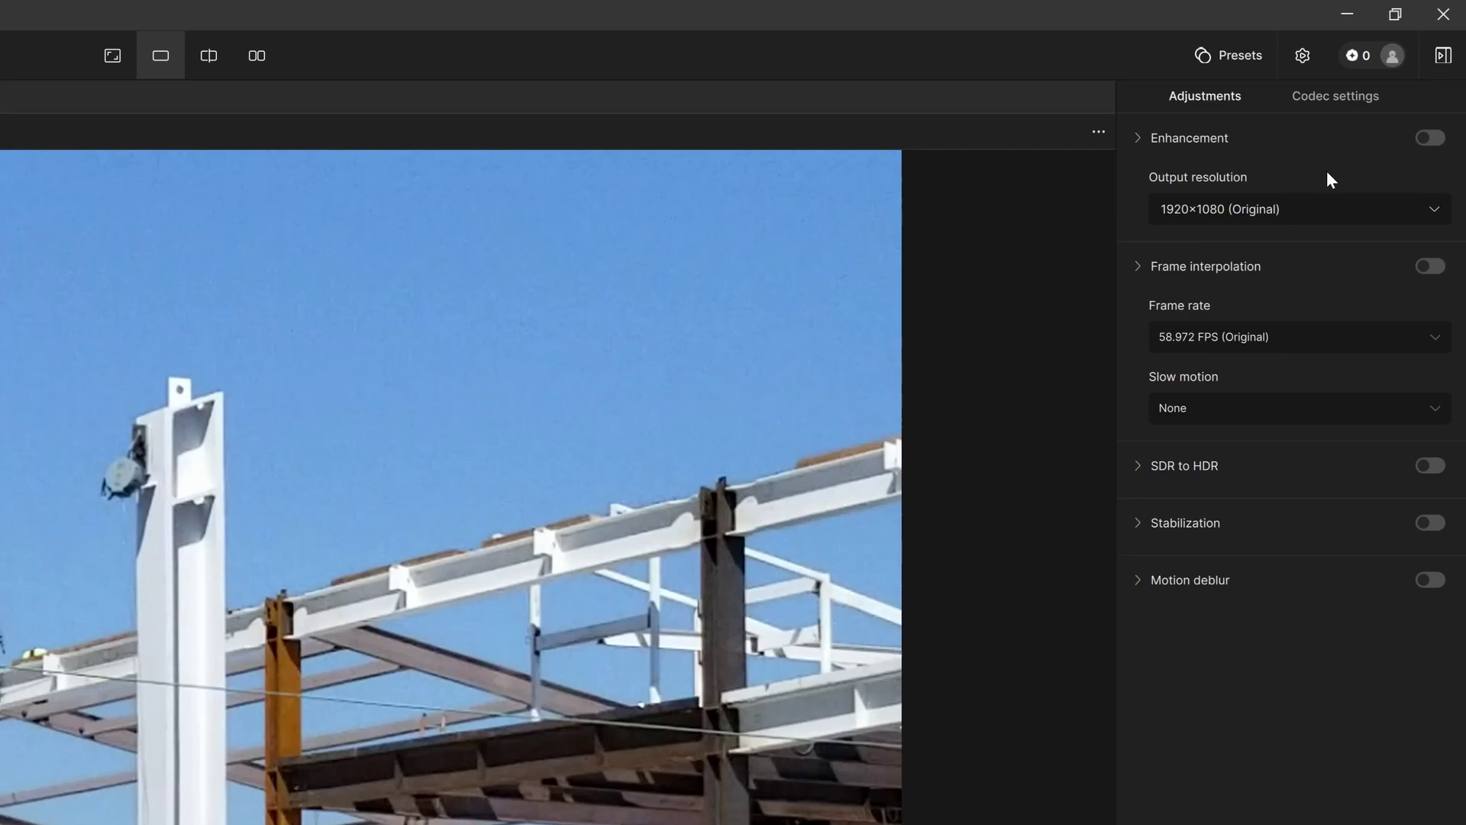
Step: Turn on Enhancement and set the output resolution to Custom resolution
left_click(1431, 135)
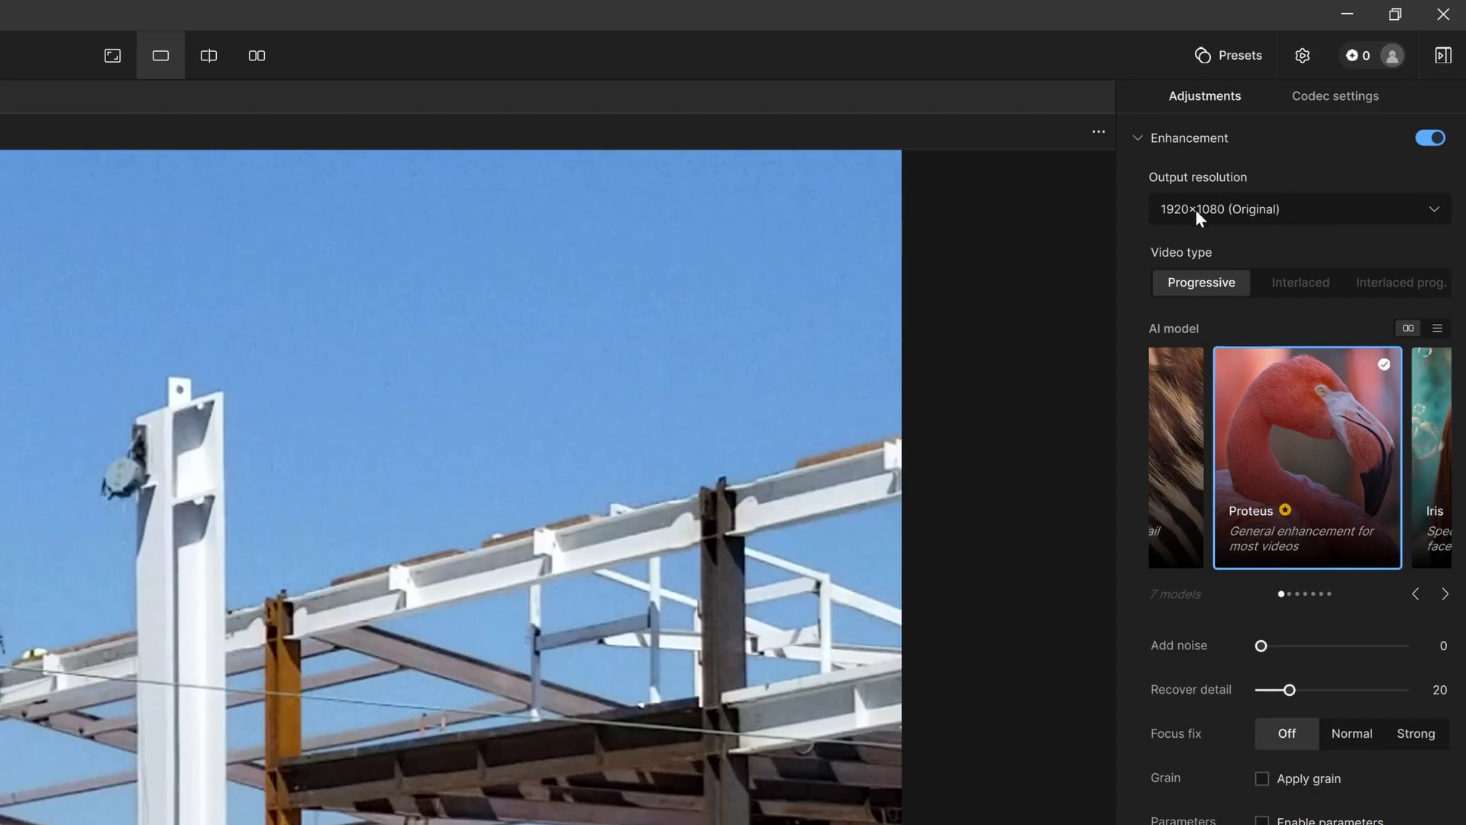
left_click(1432, 211)
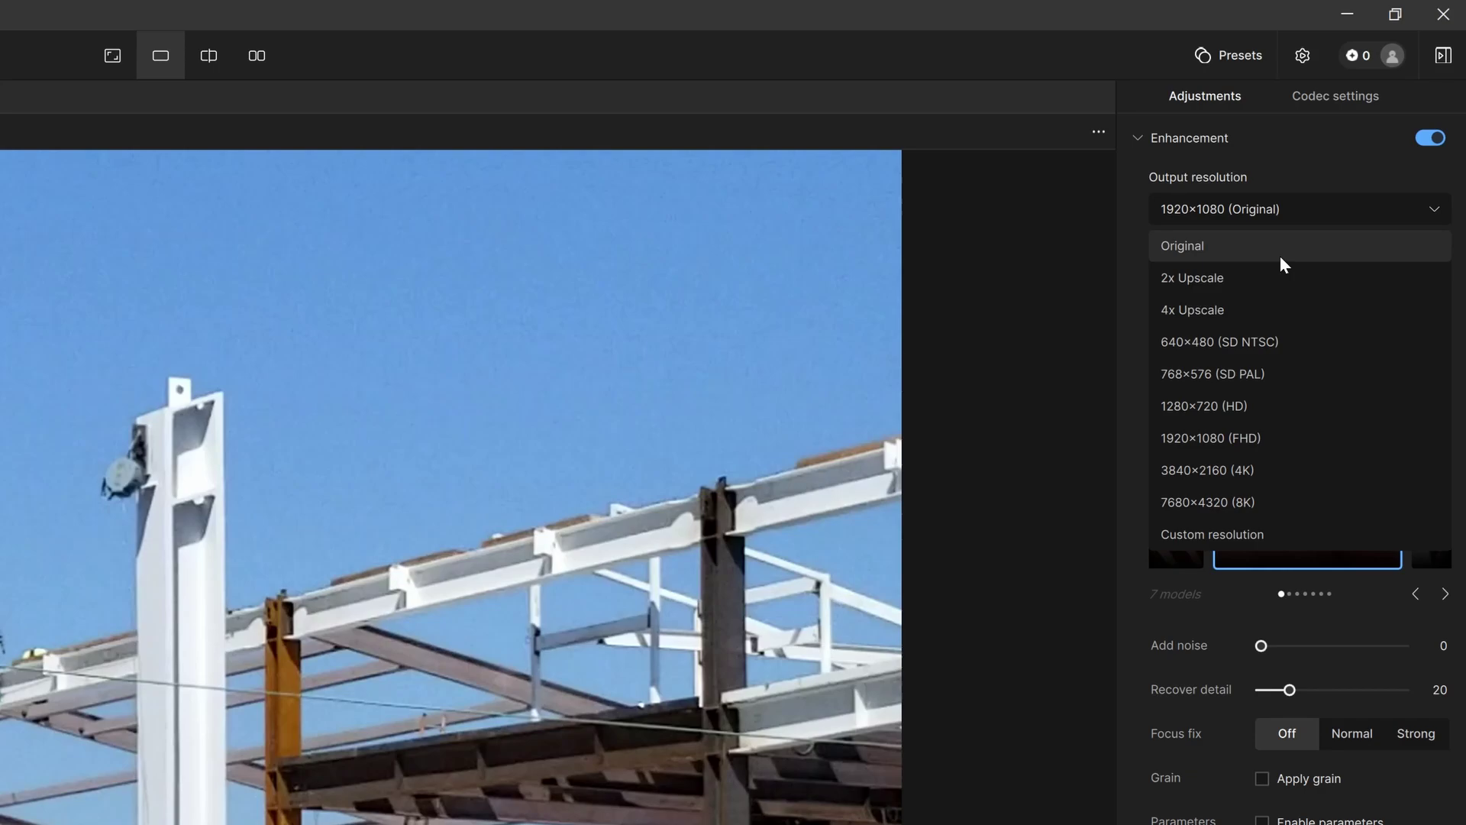
left_click(1280, 534)
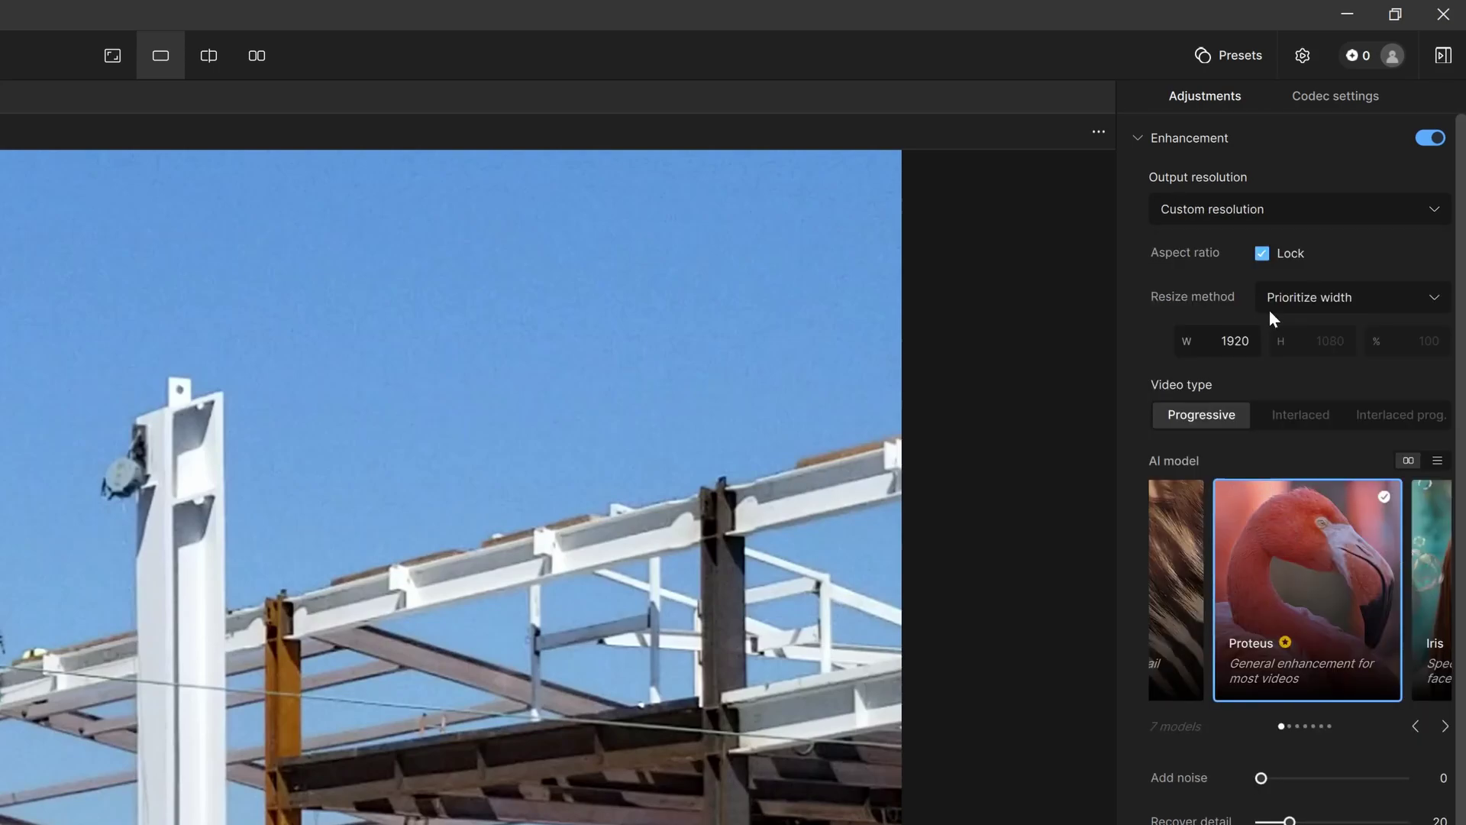
Step: Set the resize method to Prioritize scale after trying Prioritize height
left_click(1425, 297)
left_click(1365, 366)
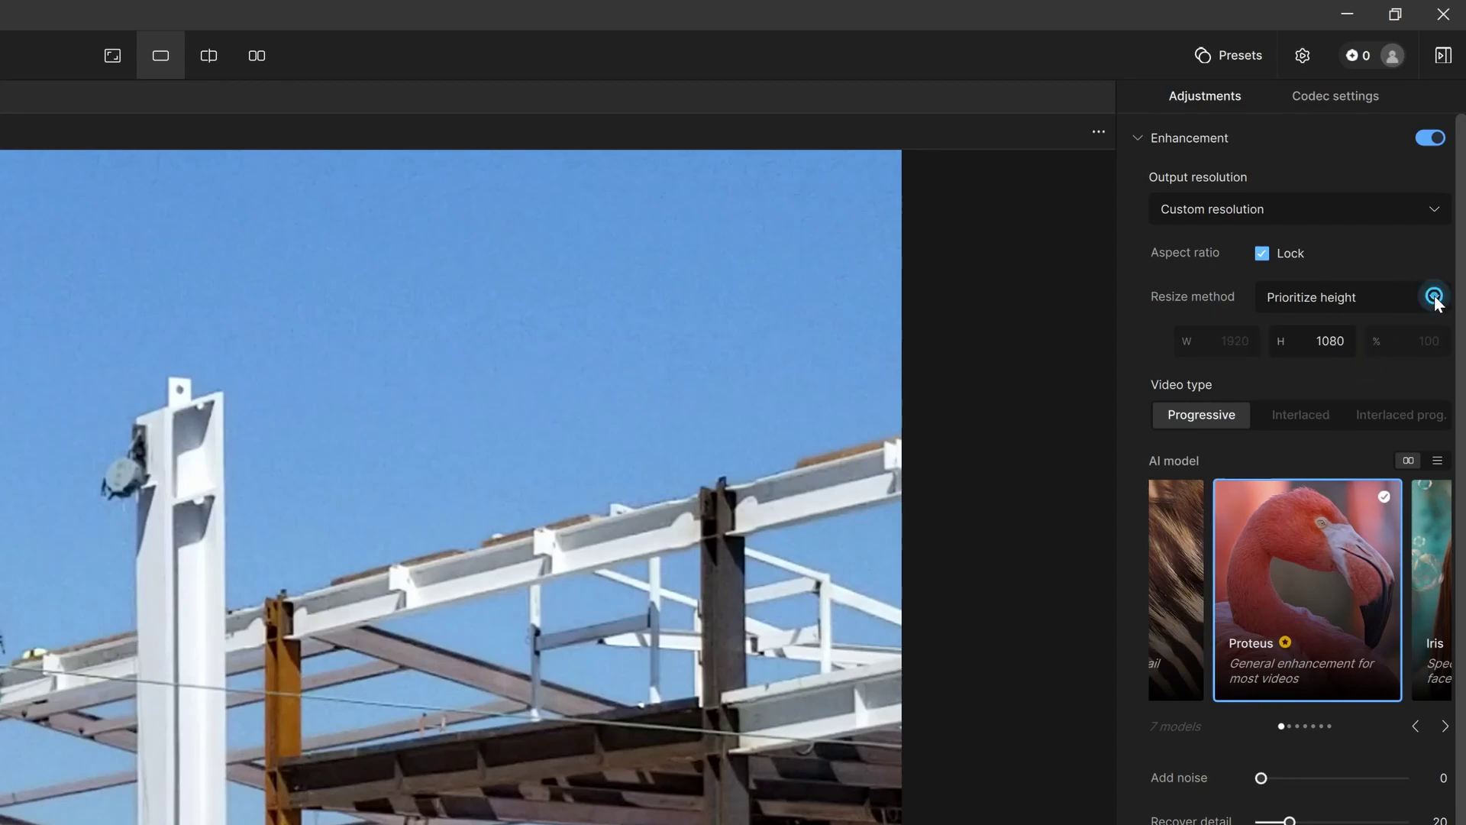
left_click(1430, 297)
left_click(1312, 396)
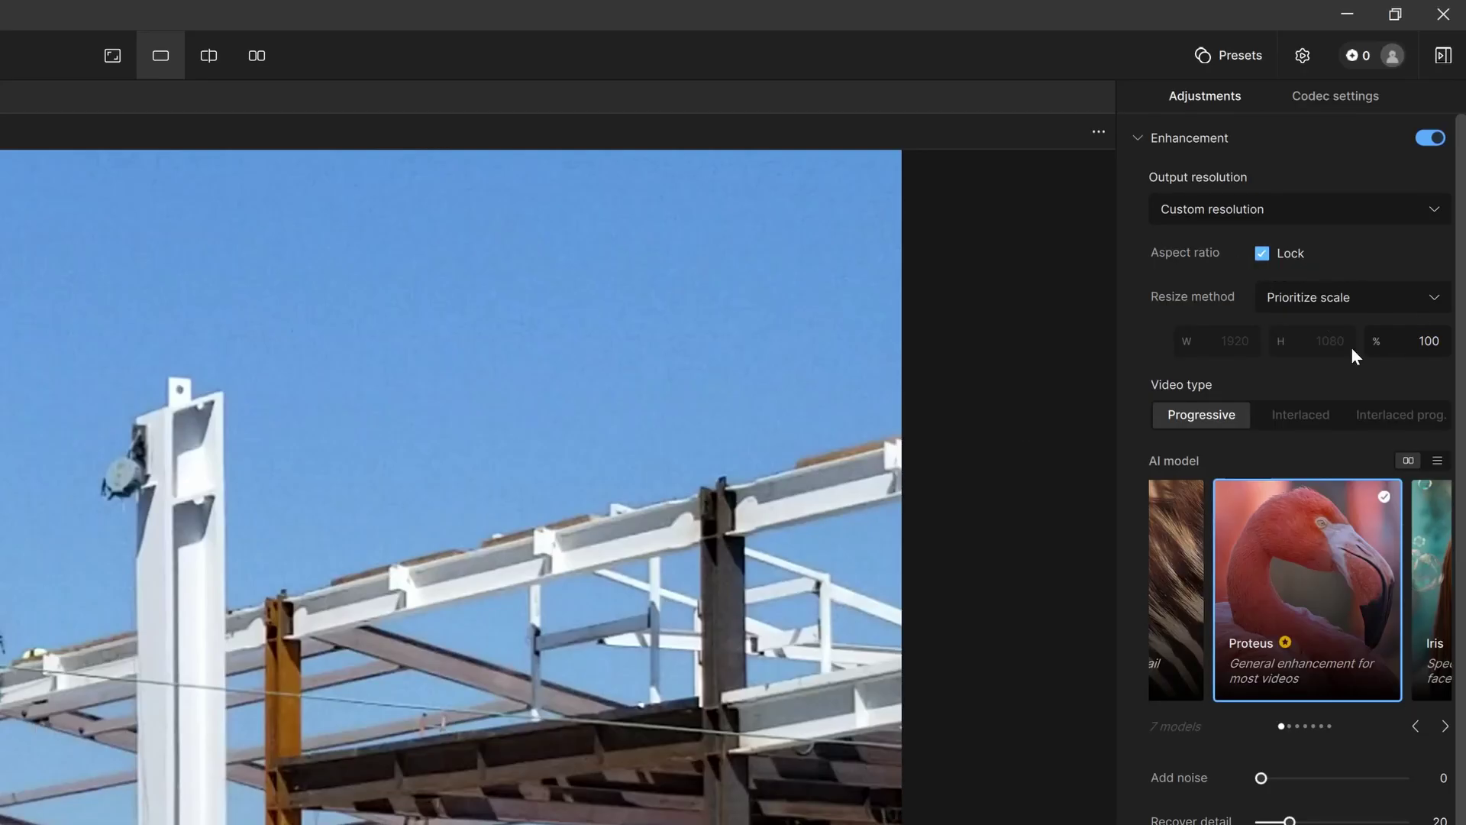
Step: Change the custom resolution scale from 100% to 125%
left_click(1418, 345)
left_click_drag(1418, 345, 1453, 363)
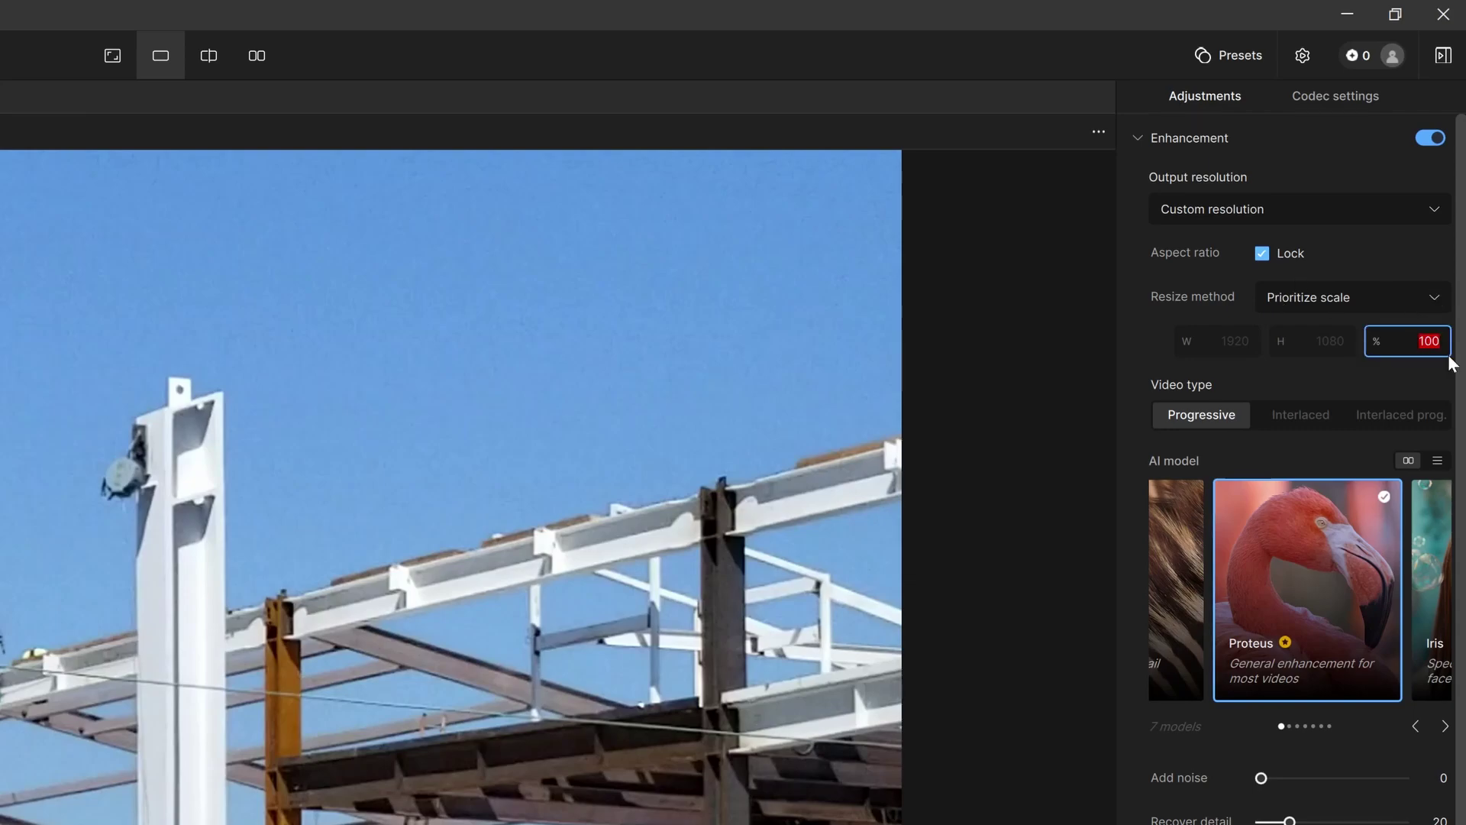
type("125")
key("Return")
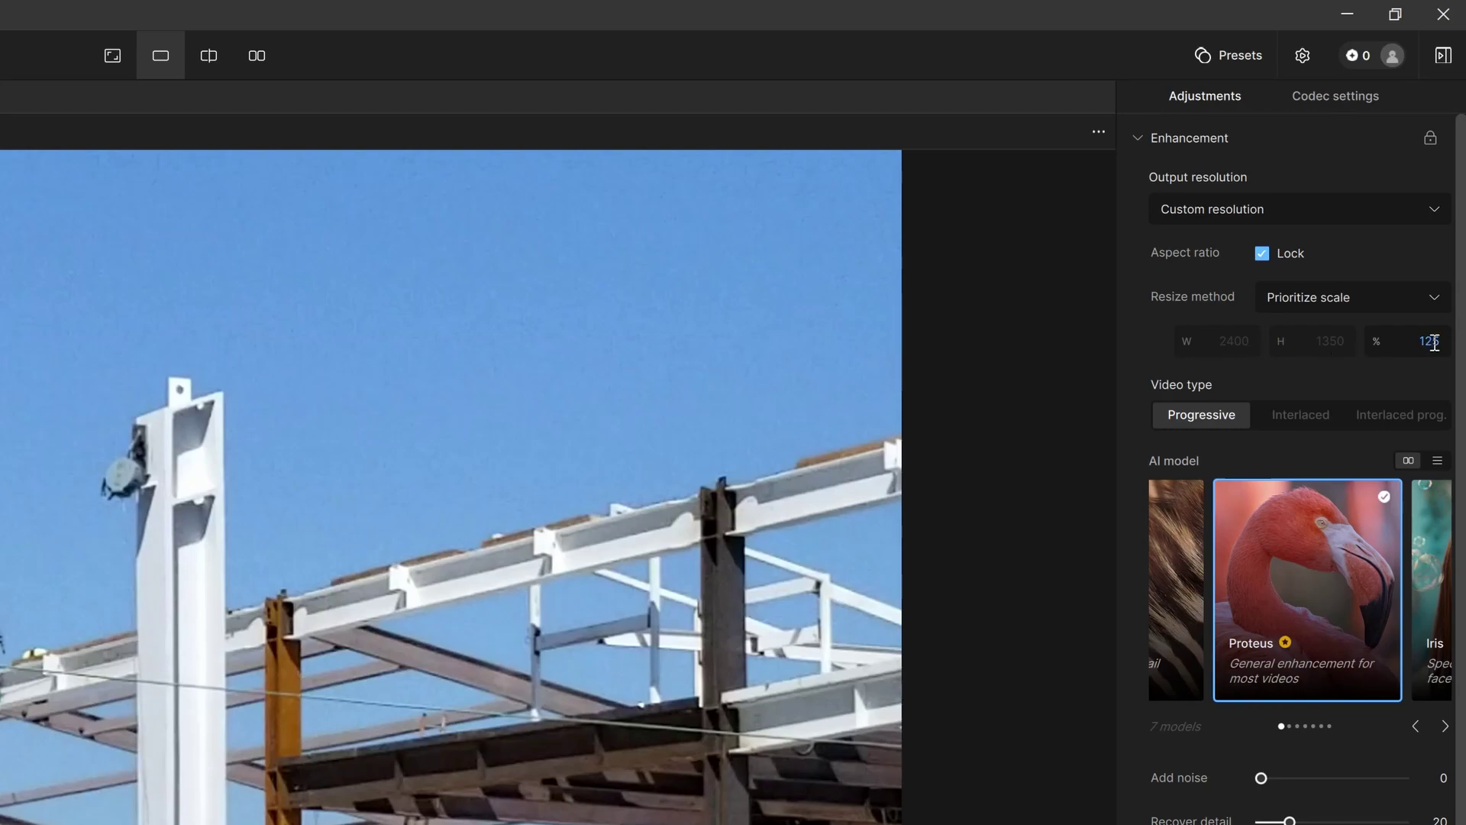
Step: Set width to 3200 under Prioritize width, then return to Prioritize scale (166%)
left_click(1433, 305)
left_click(1400, 335)
double_click(1244, 343)
type("32")
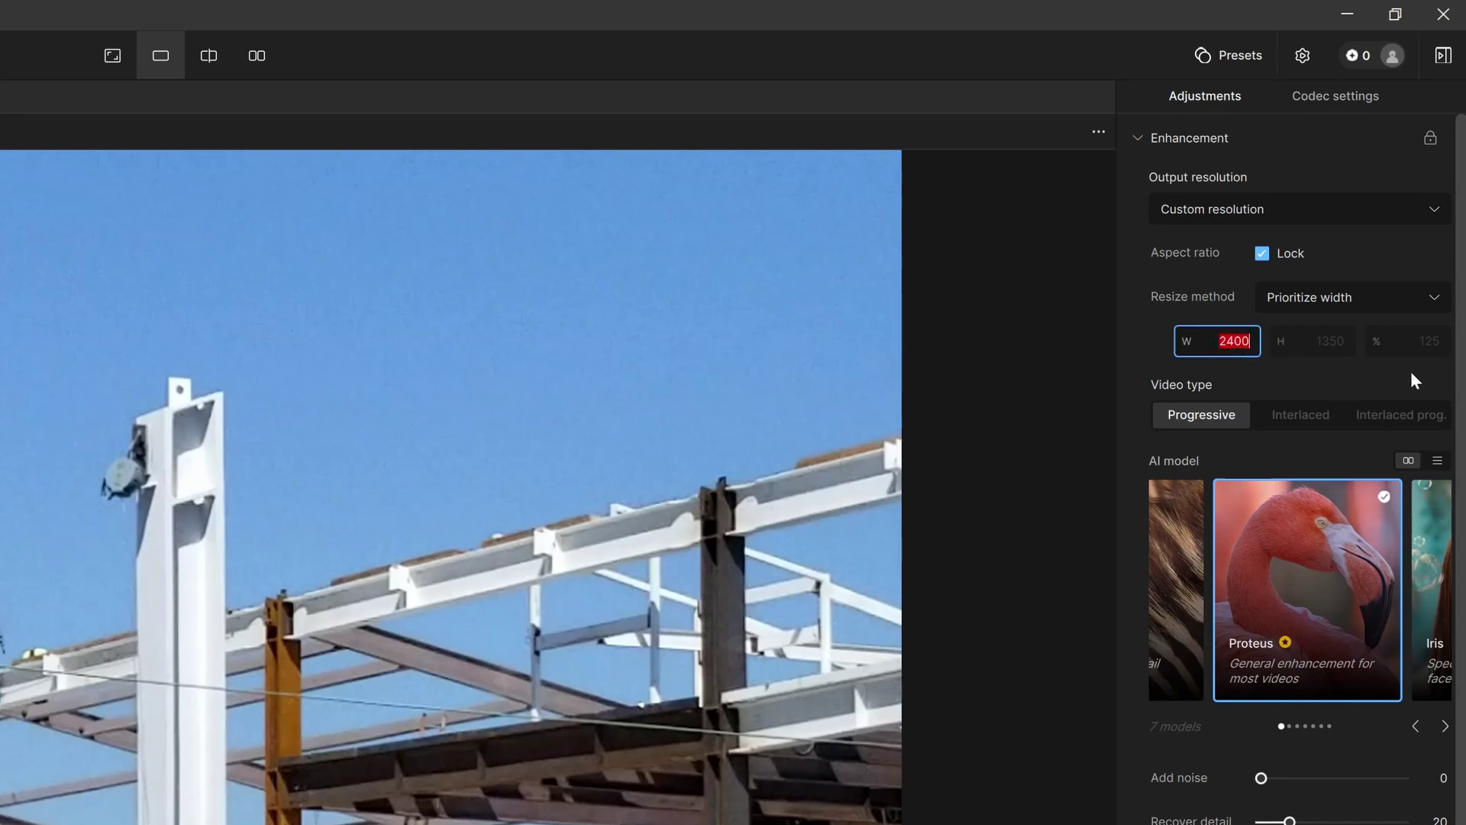
type("00")
key("Return")
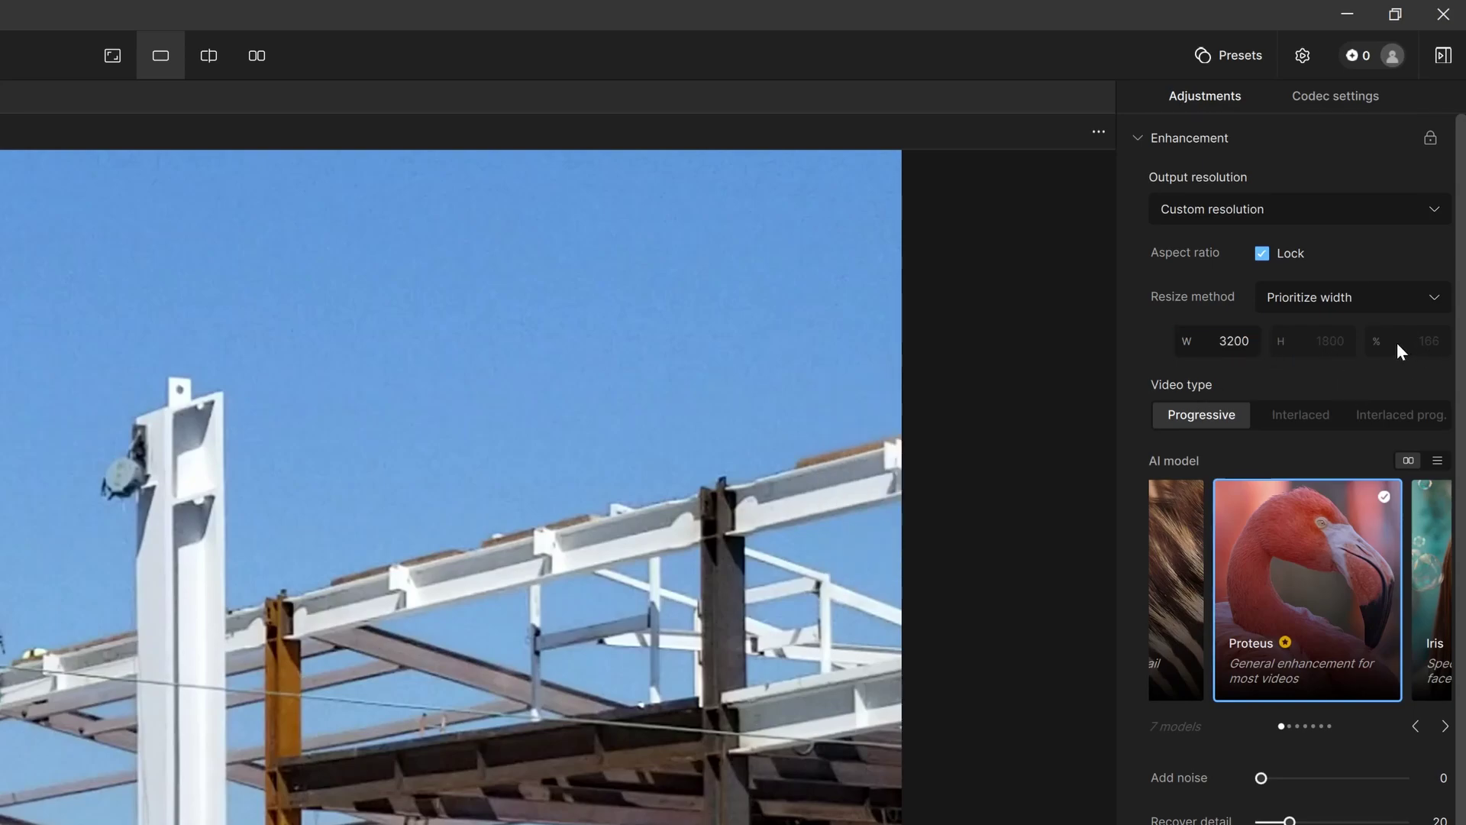
left_click(1434, 297)
left_click(1380, 391)
Step: After checking Codec settings, set output resolution to 4x Upscale (7680×4320) via Original
left_click(1311, 97)
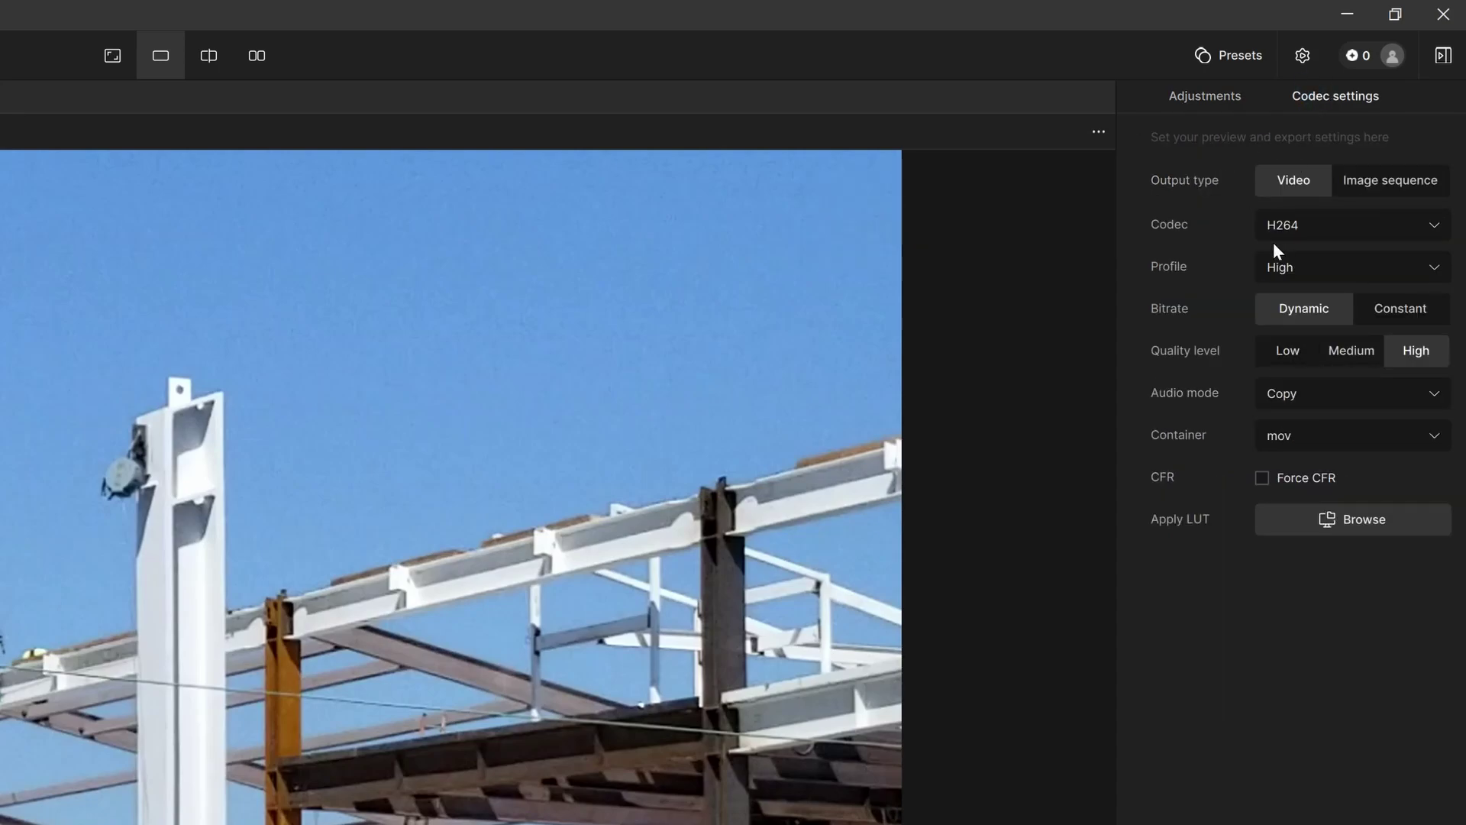
left_click(1213, 94)
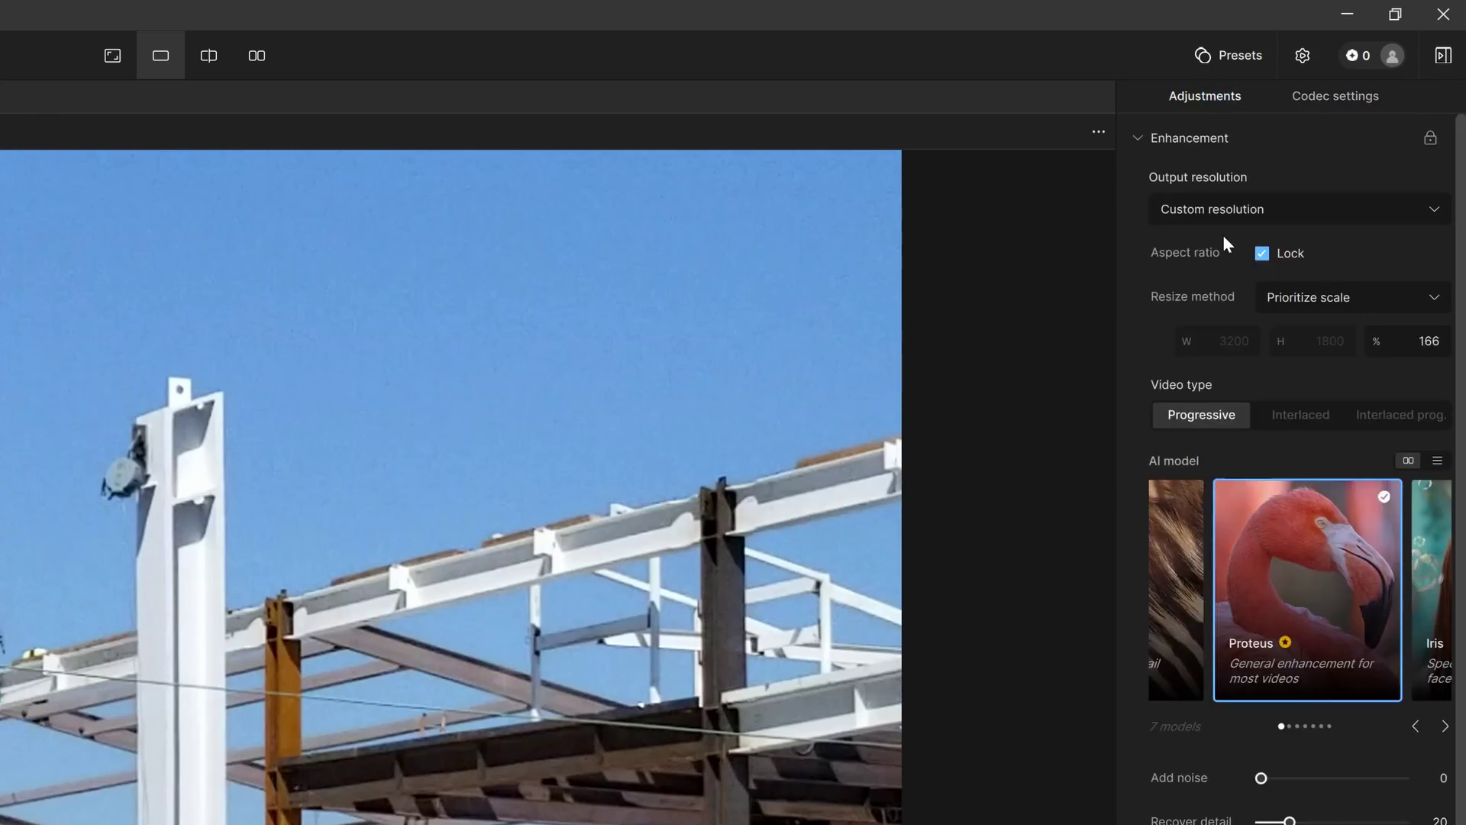
left_click(1388, 206)
left_click(1258, 244)
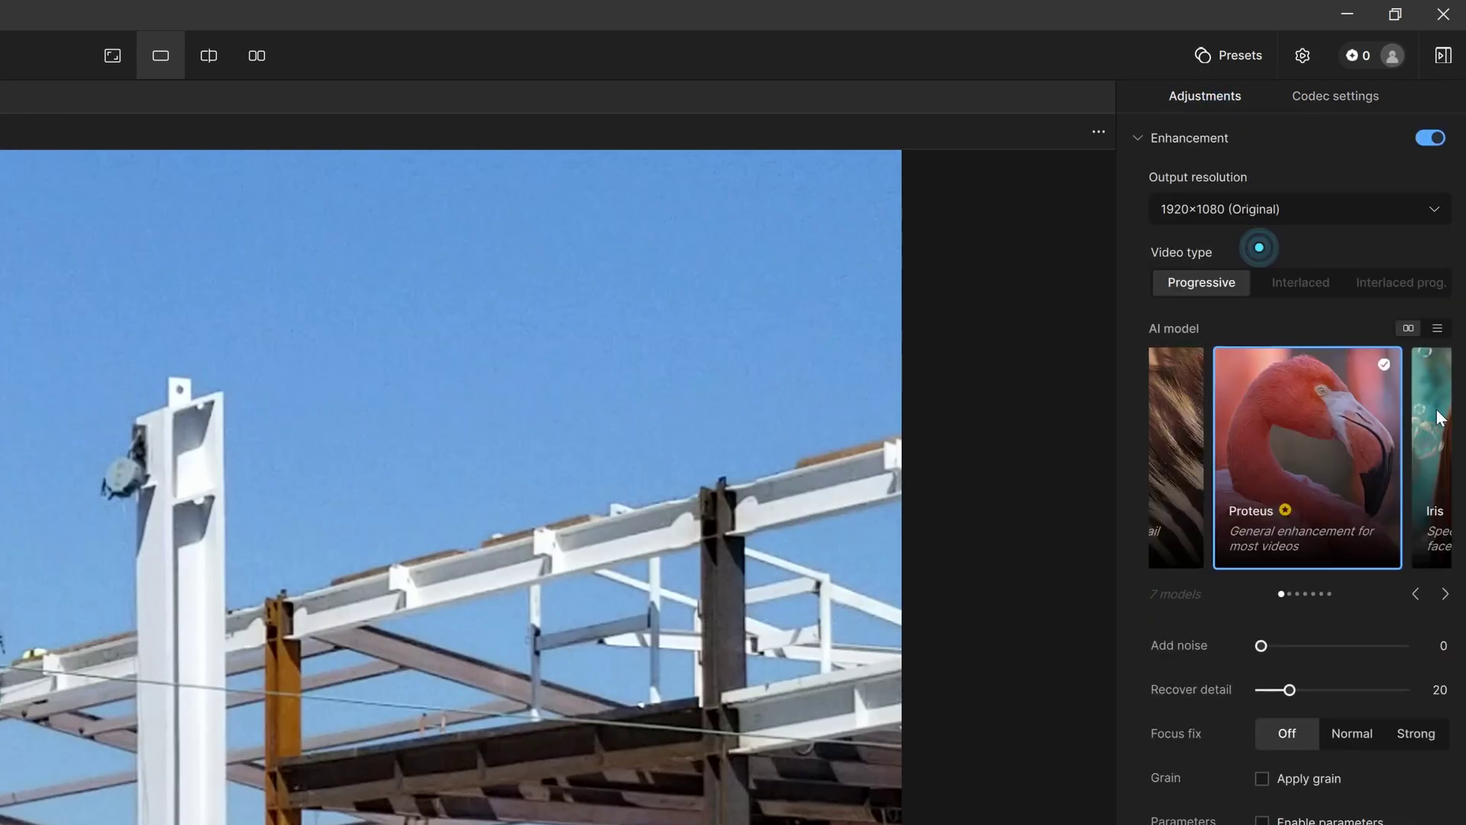
left_click(1433, 208)
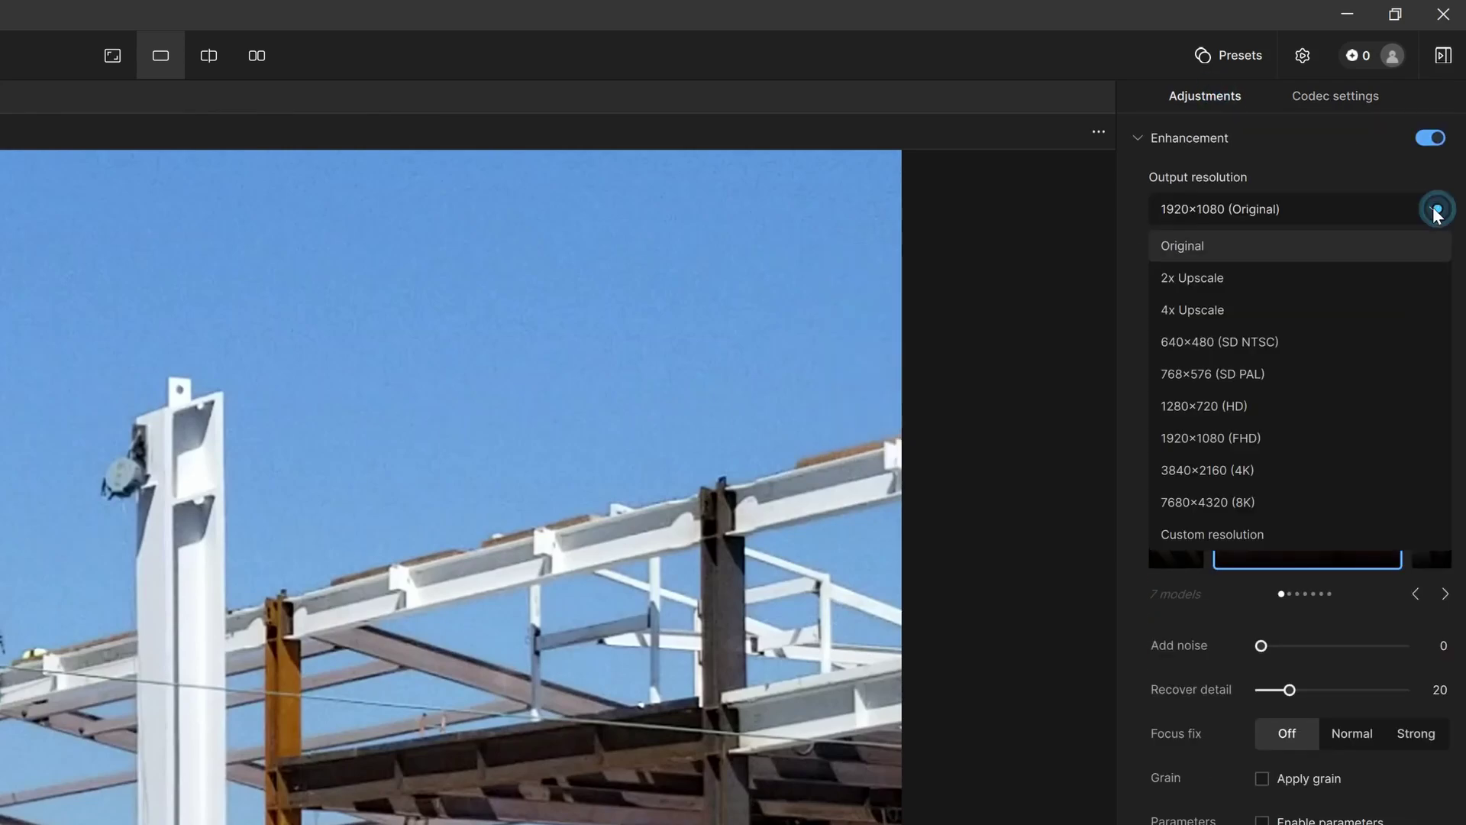
left_click(1217, 314)
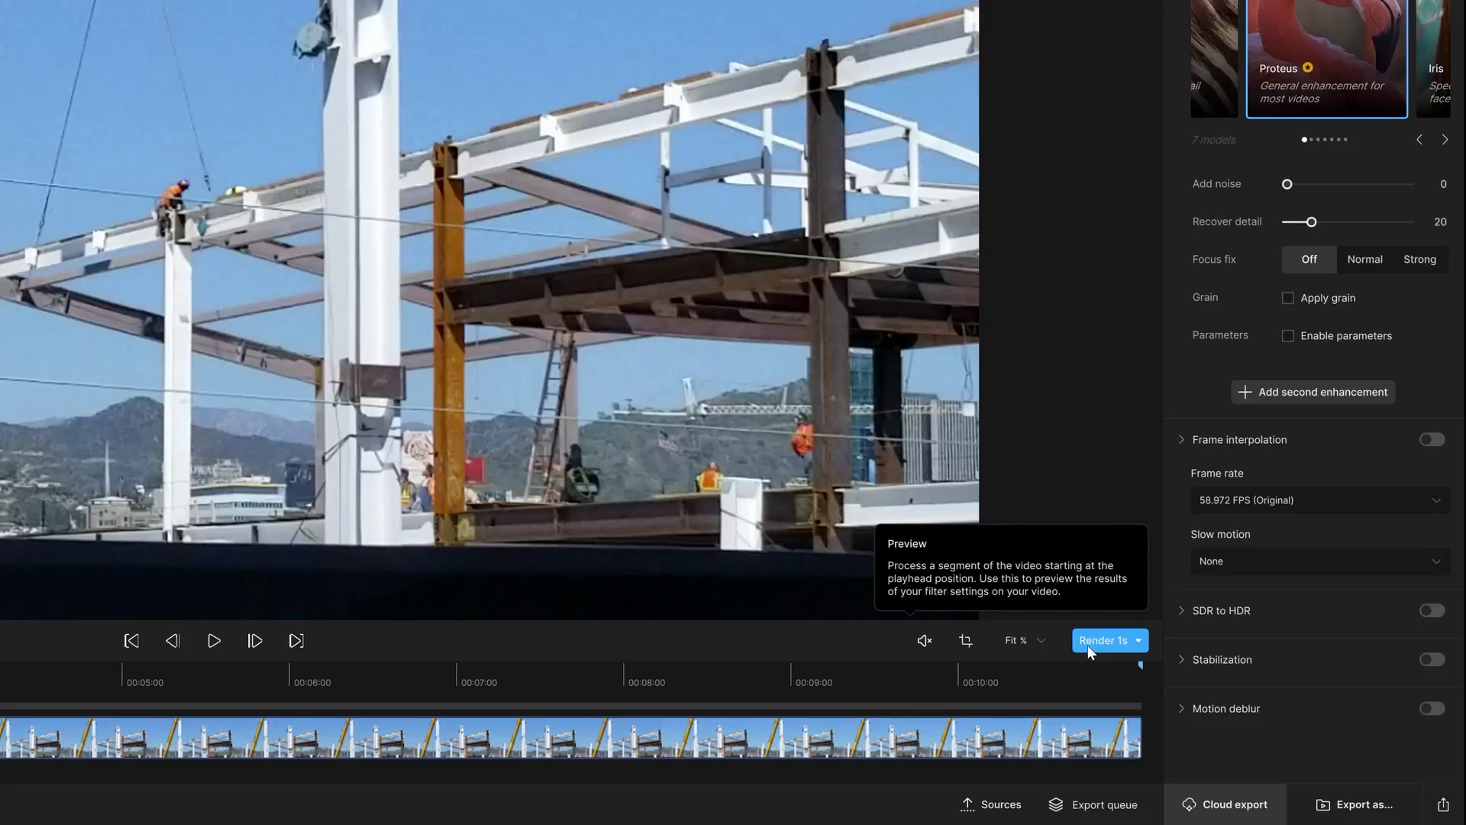
Step: Render a 1s preview, read and dismiss its H264 size error, then view Codec settings
left_click(1215, 691)
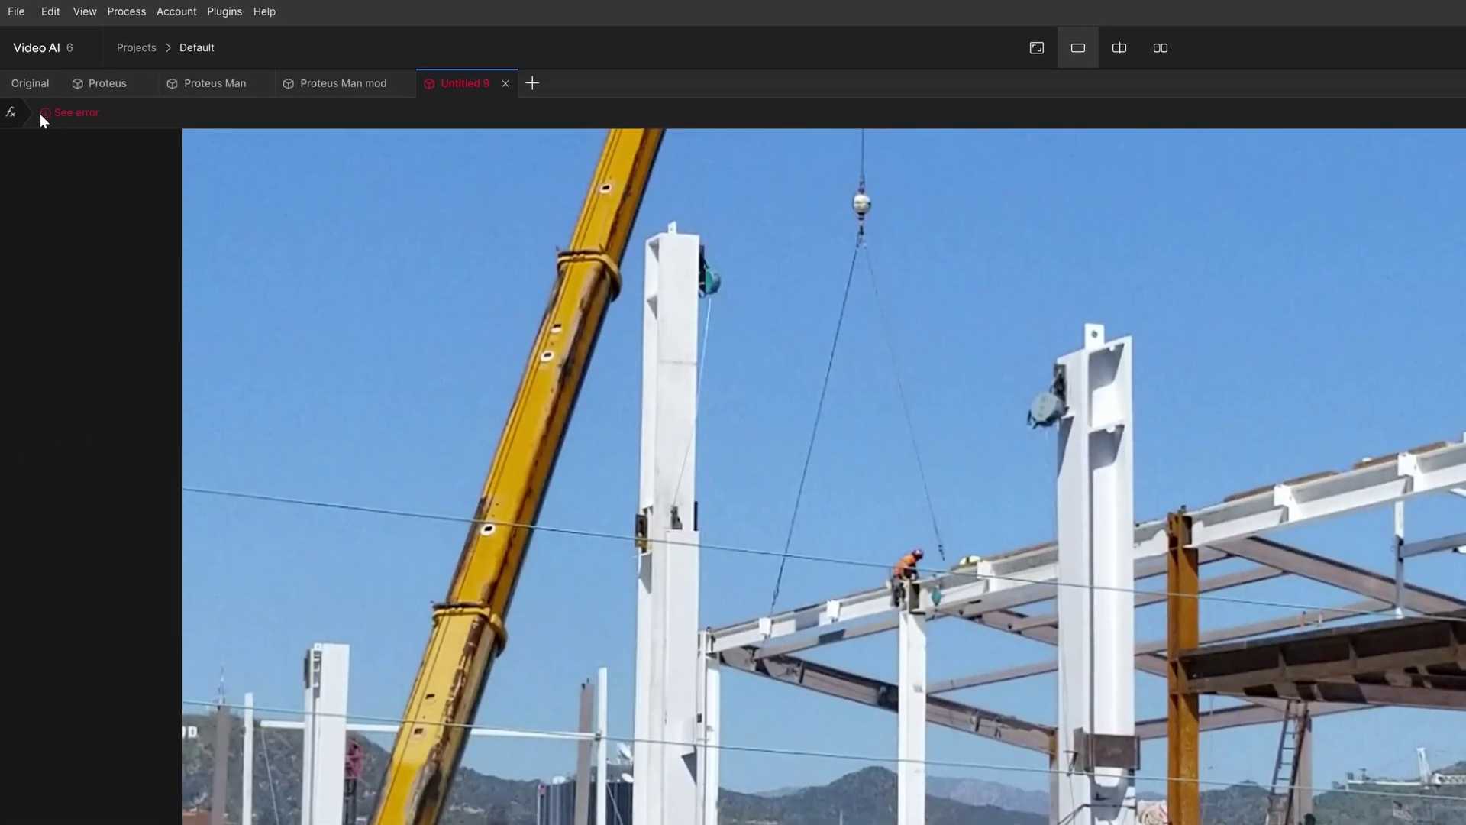
left_click(42, 115)
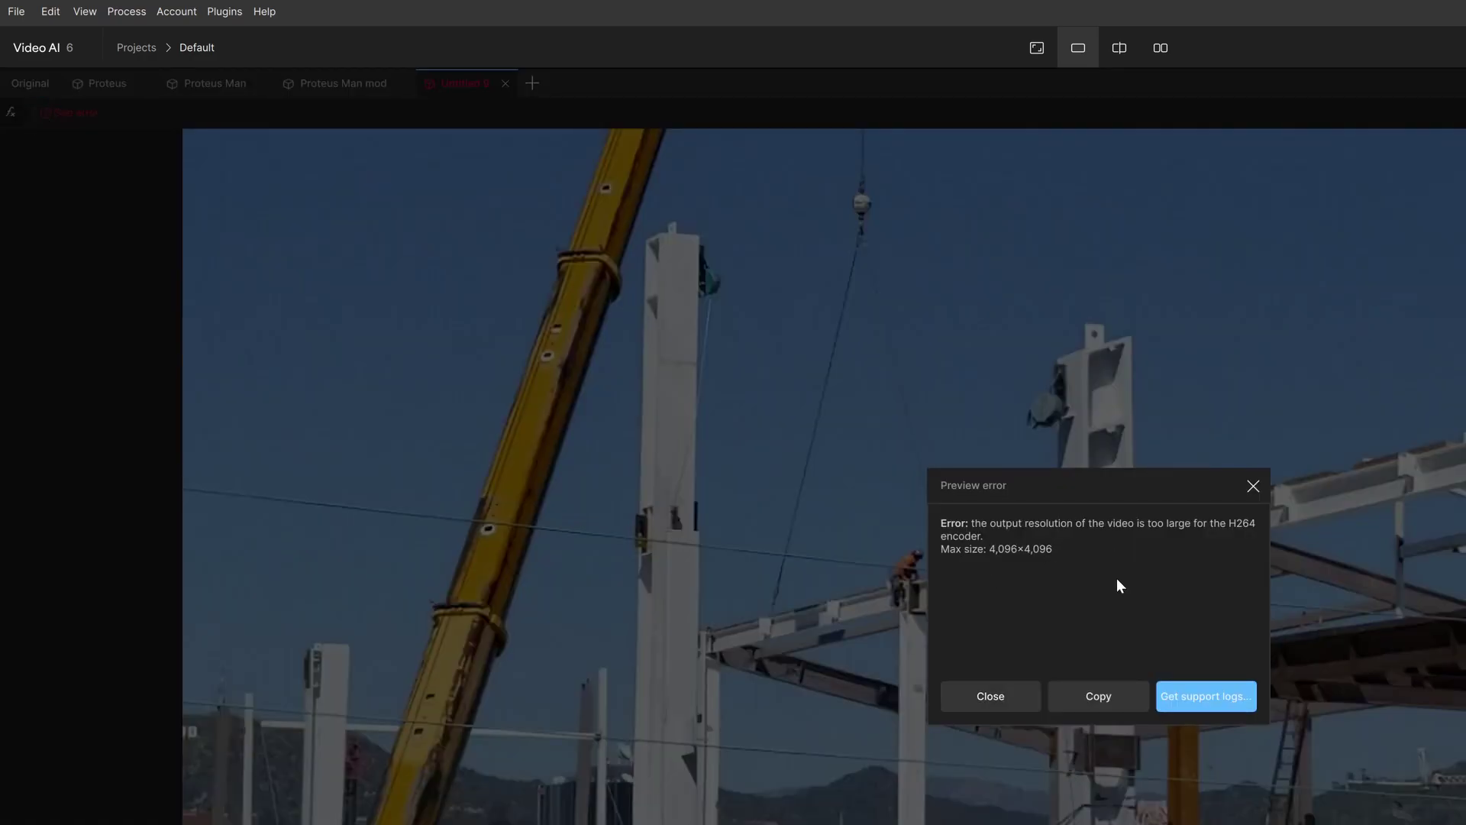
left_click(1254, 487)
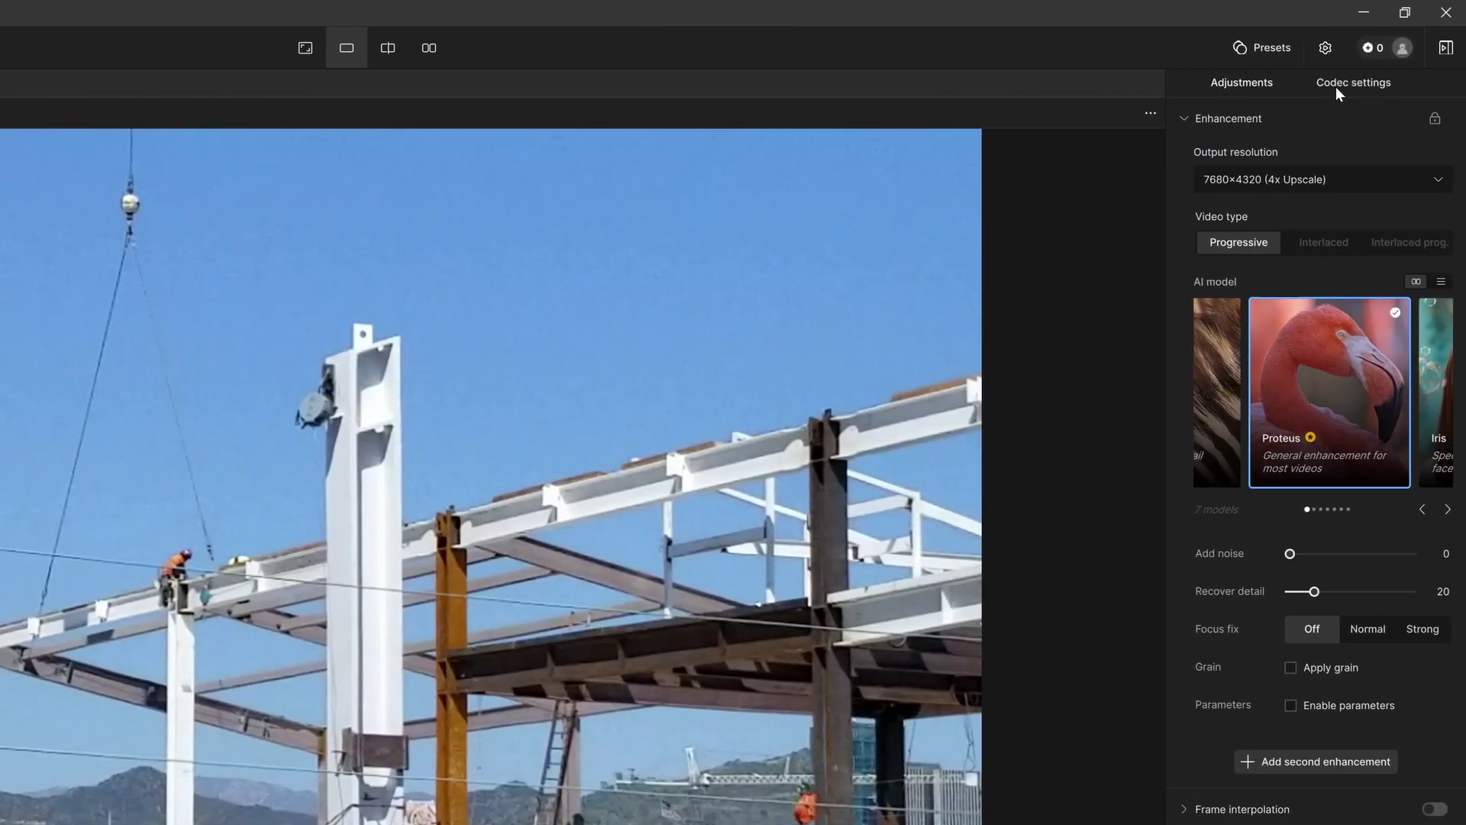
left_click(1335, 86)
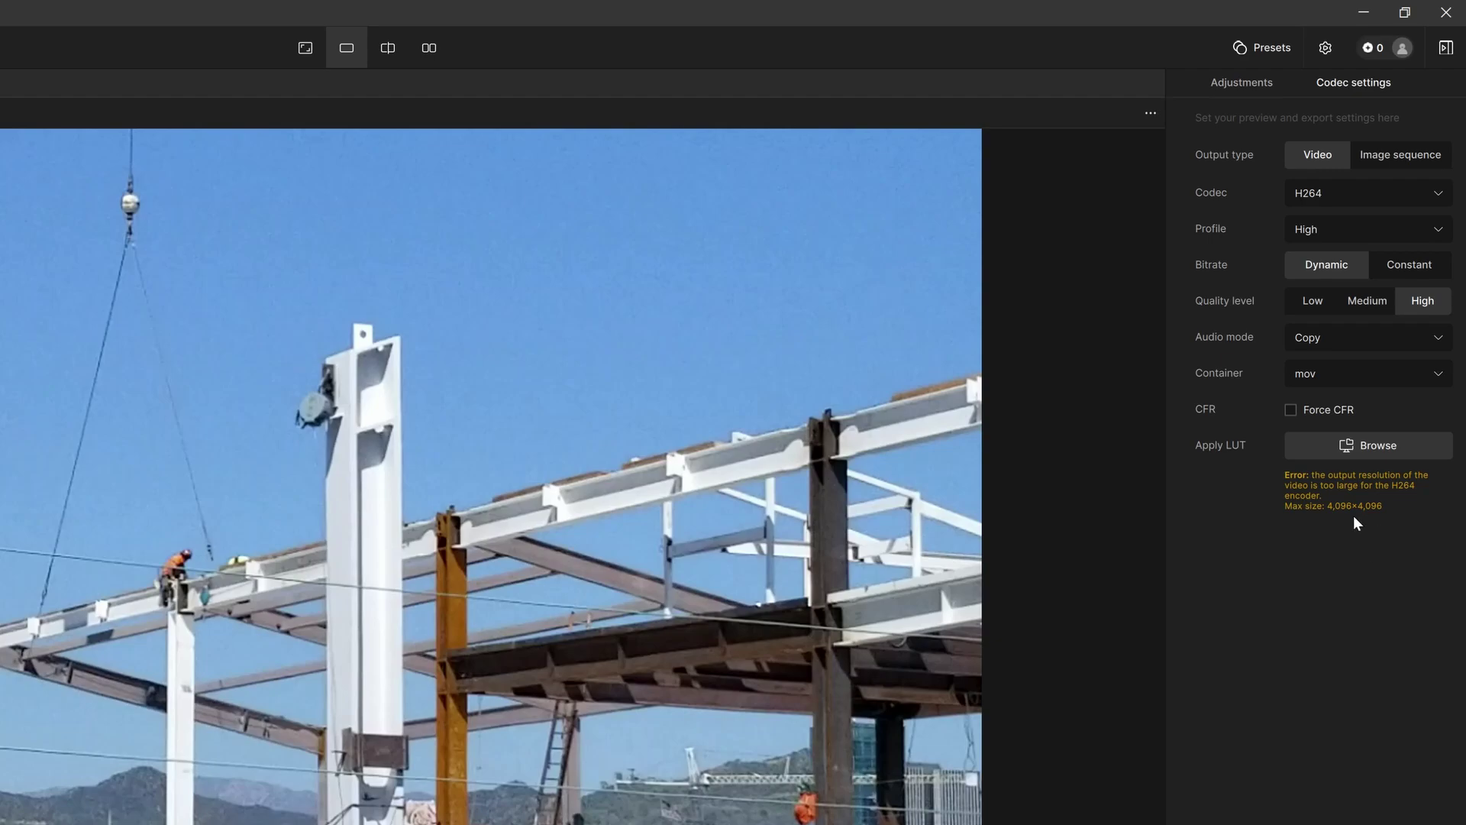
Step: Switch the codec to H265, then back to H264
left_click(1422, 193)
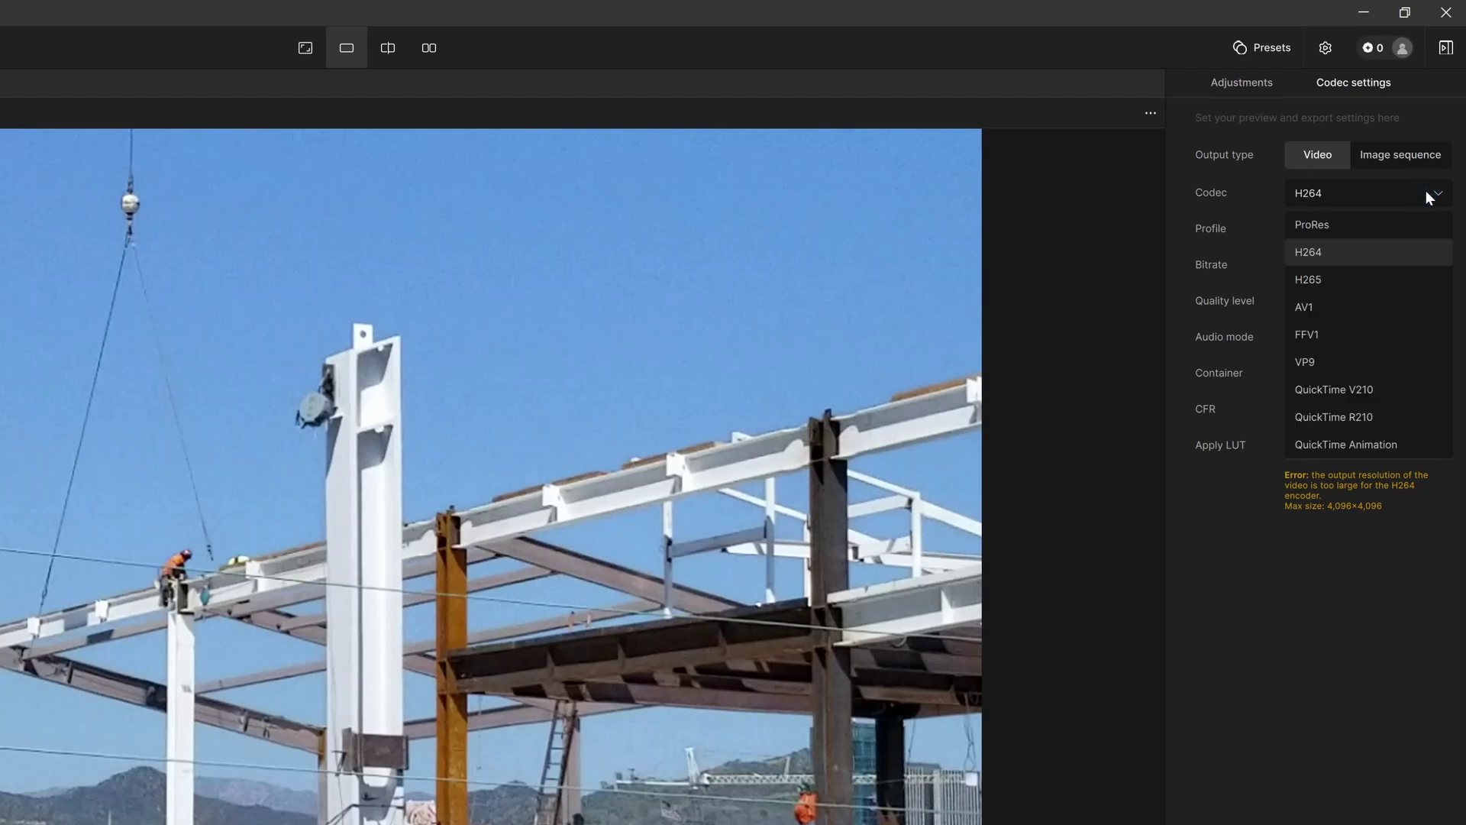
left_click(1370, 282)
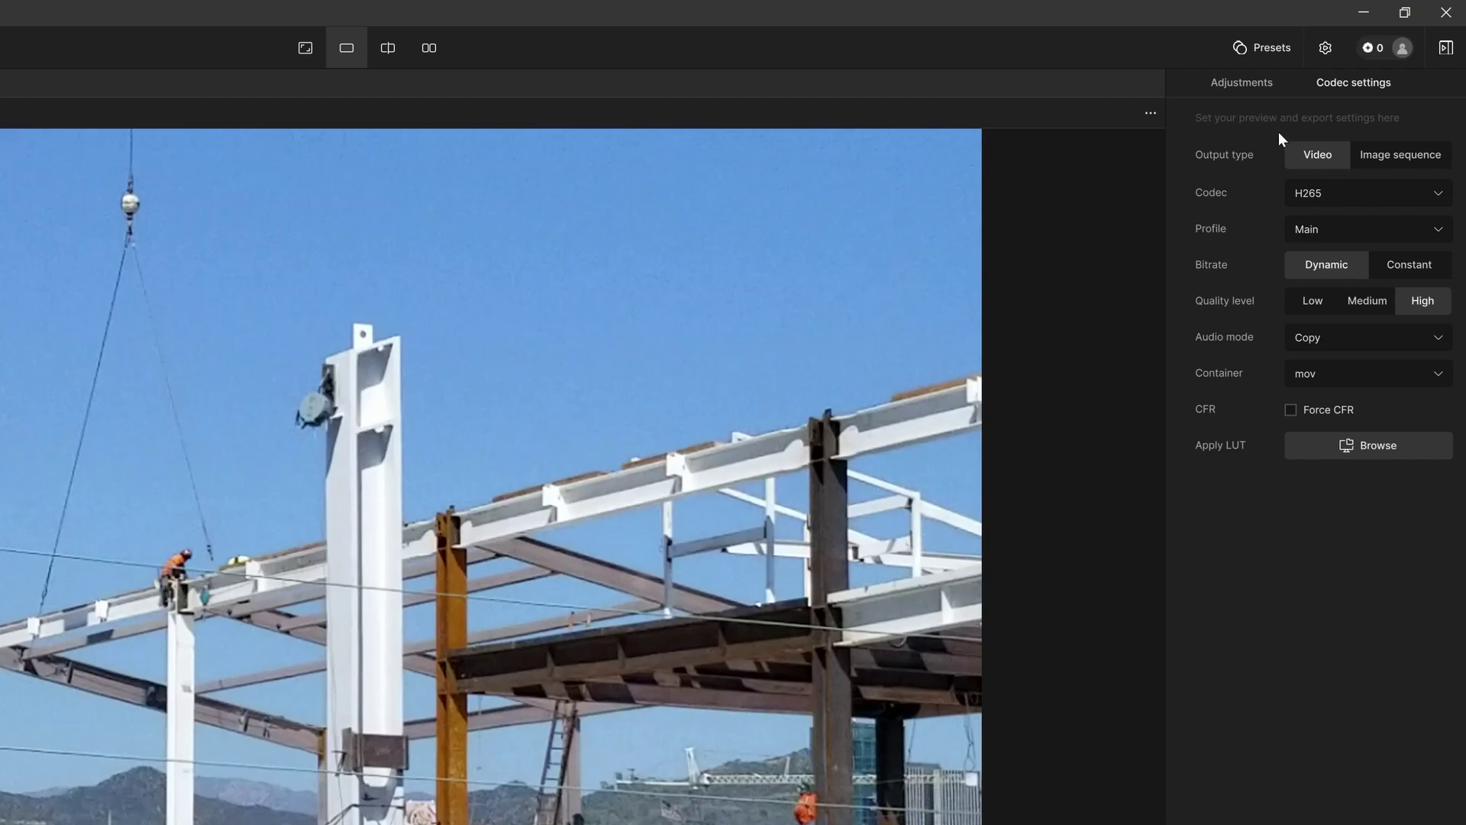
left_click(1400, 195)
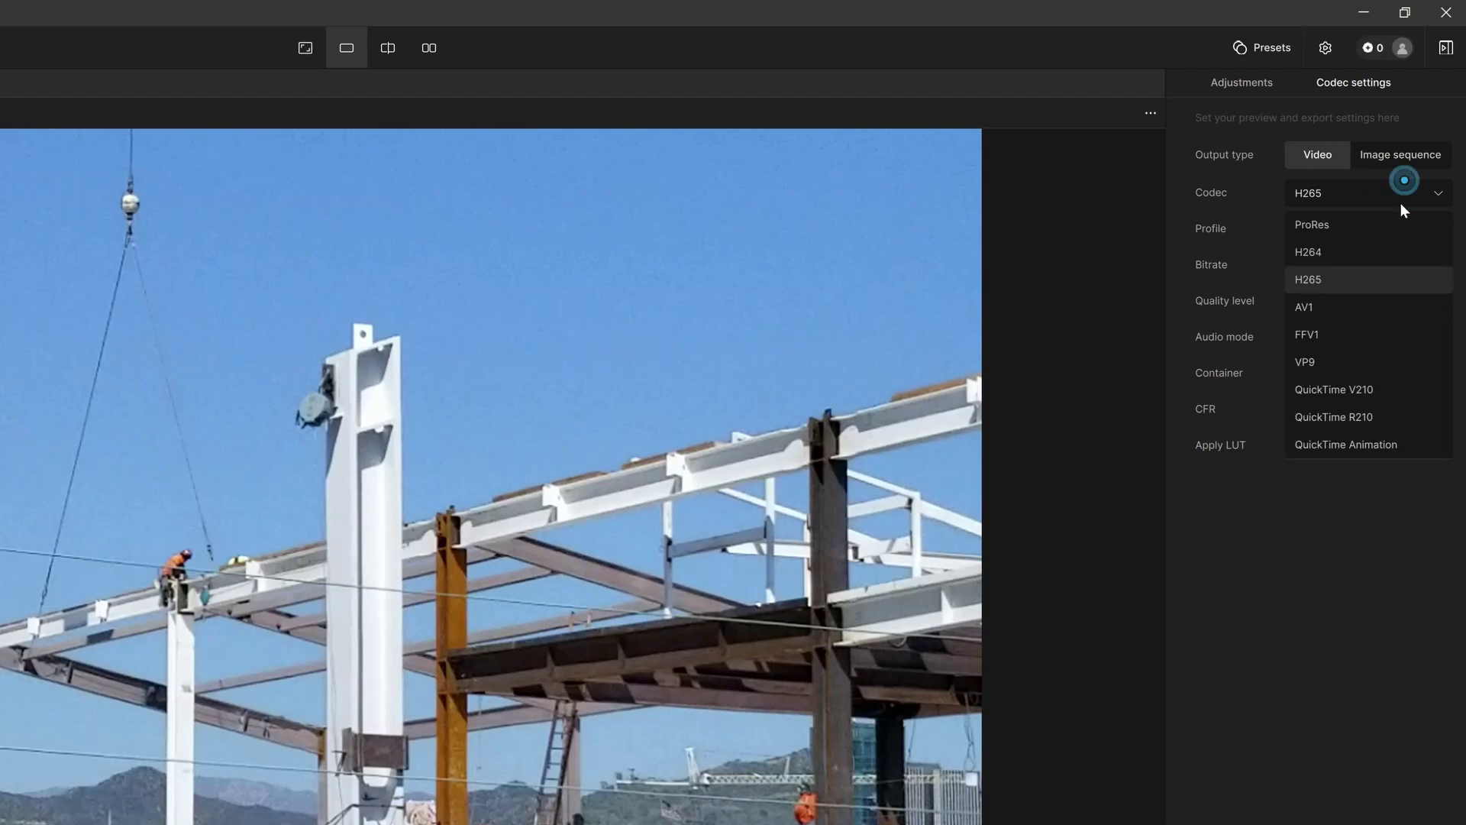
left_click(1362, 246)
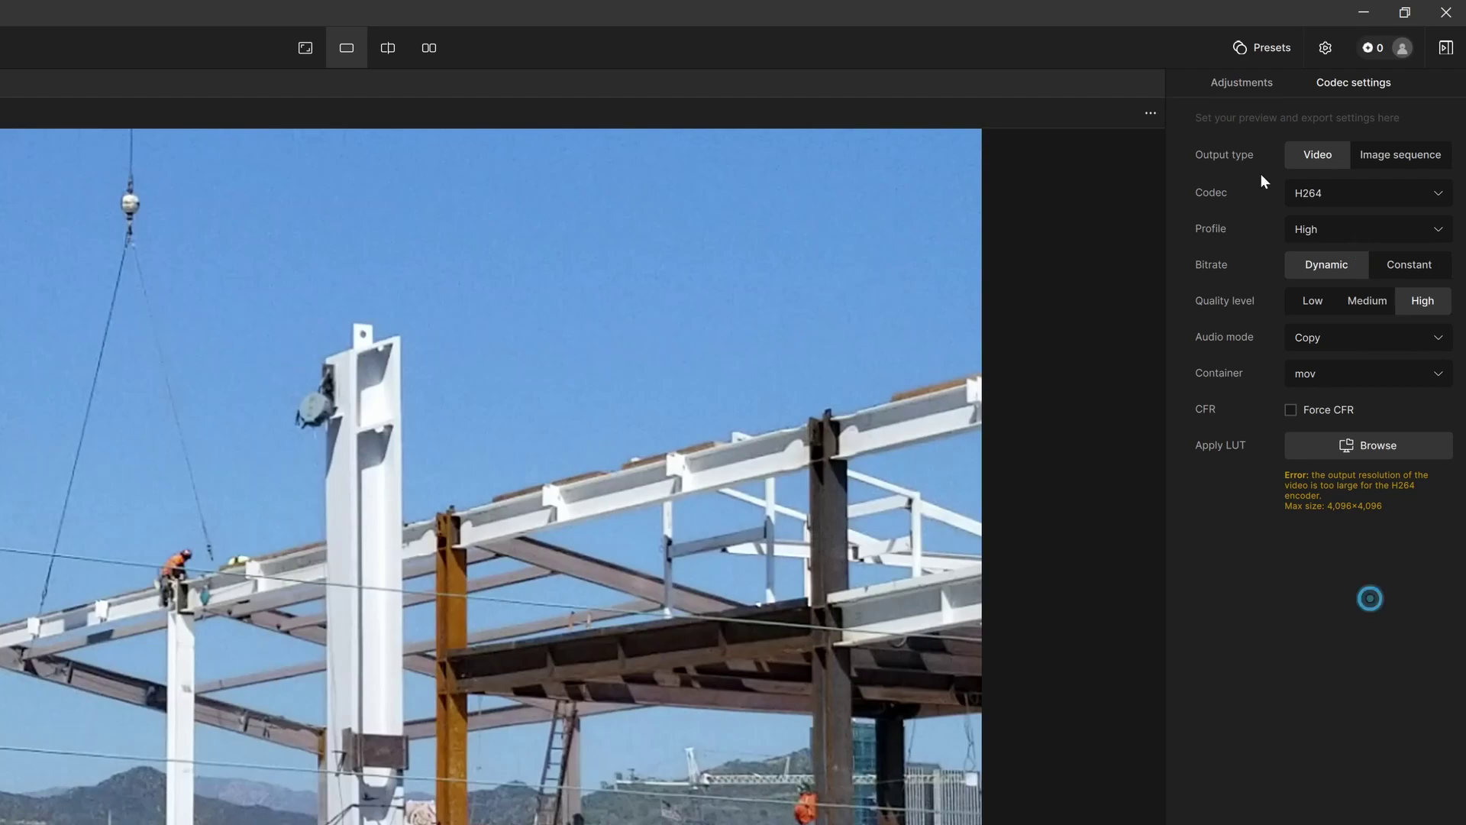
Step: Set the Adjustments output resolution back to 1920×1080 (Original)
left_click(1234, 82)
left_click(1356, 180)
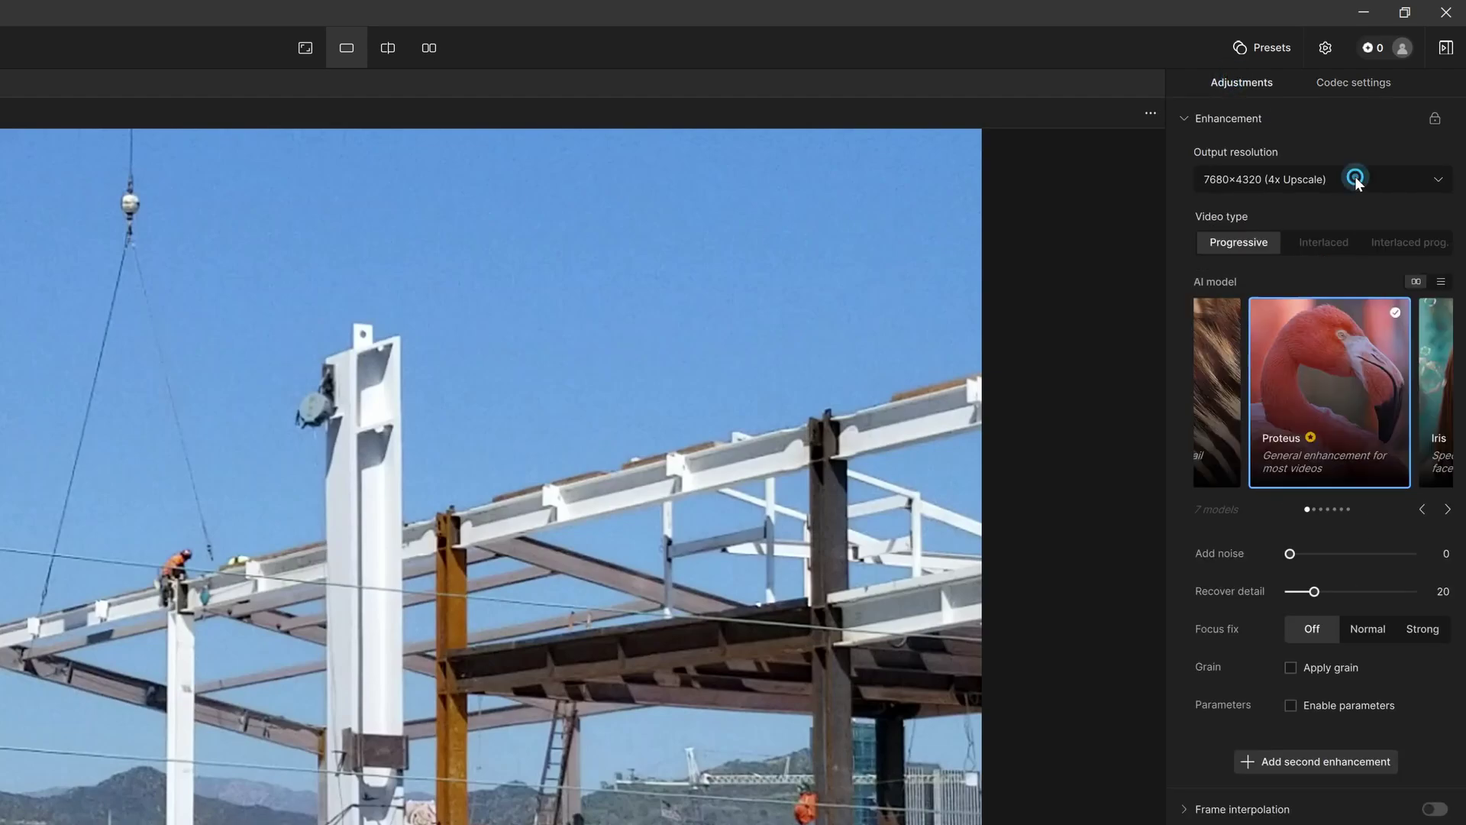
left_click(1257, 206)
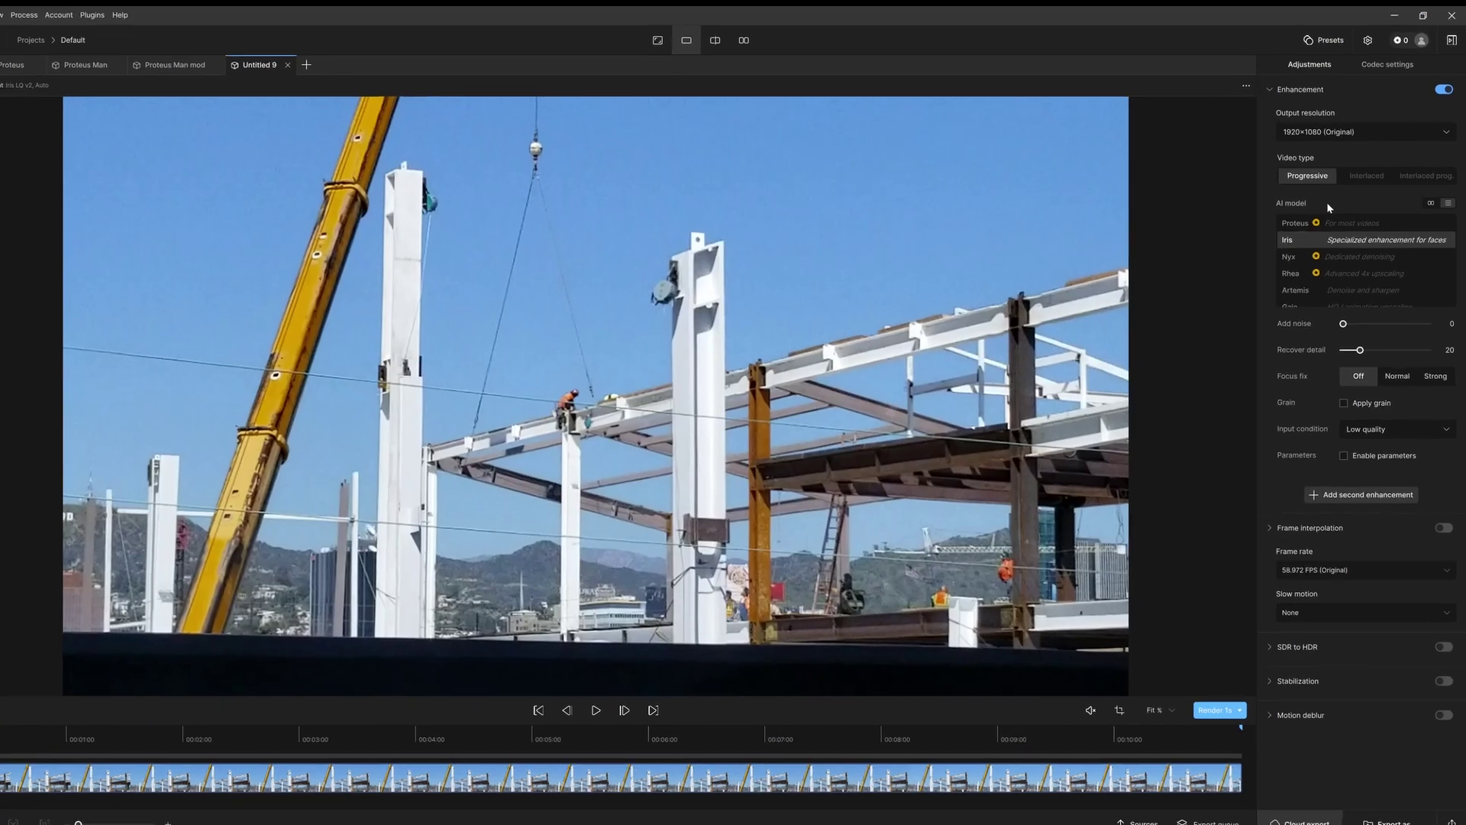
Step: Set the video type to Interlaced, bringing up the Dione DV model
left_click(1367, 177)
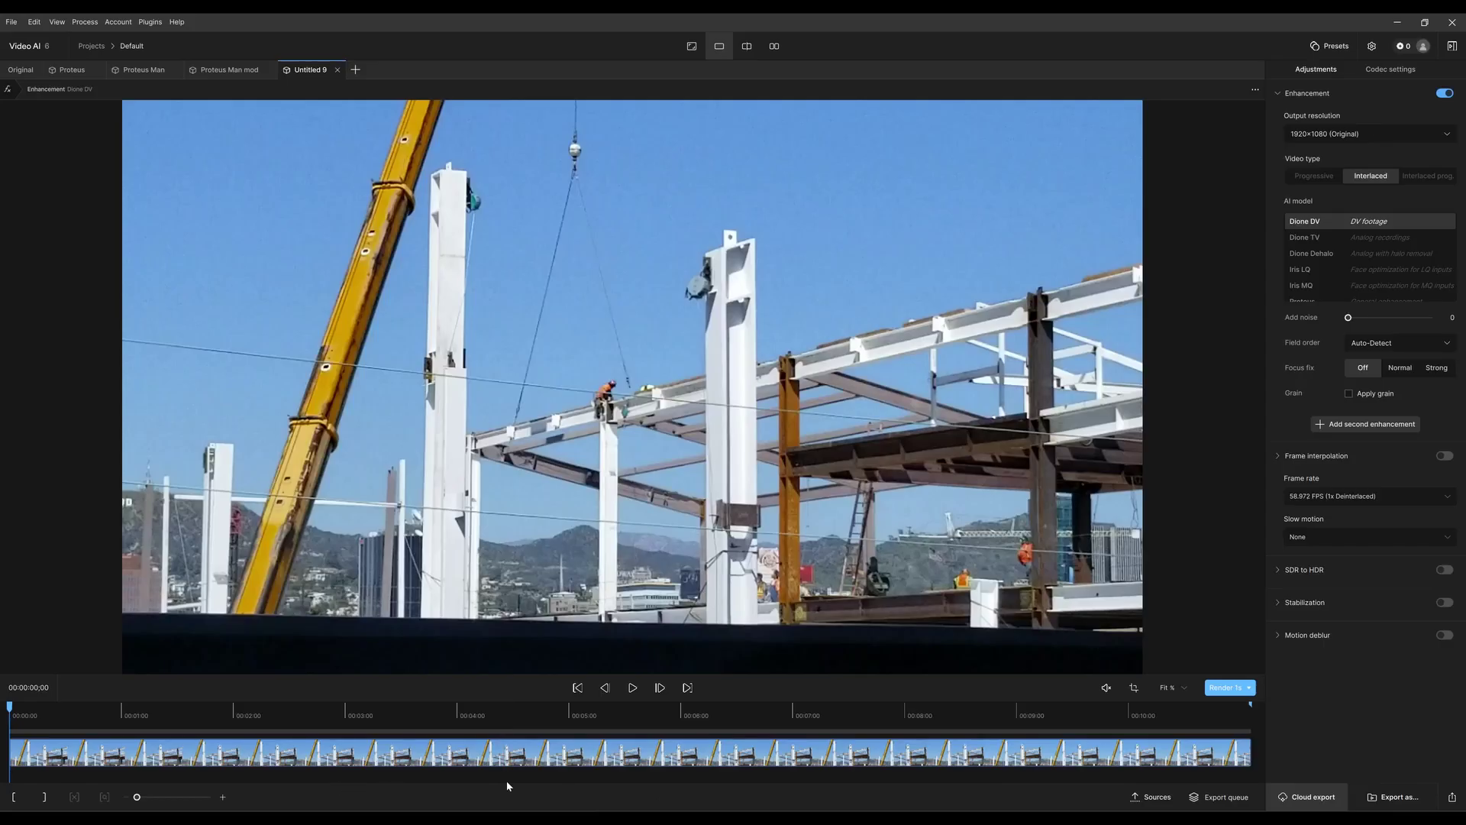
Step: Load the spider .avi clip from Sources into a new Untitled 1 project
left_click(1151, 797)
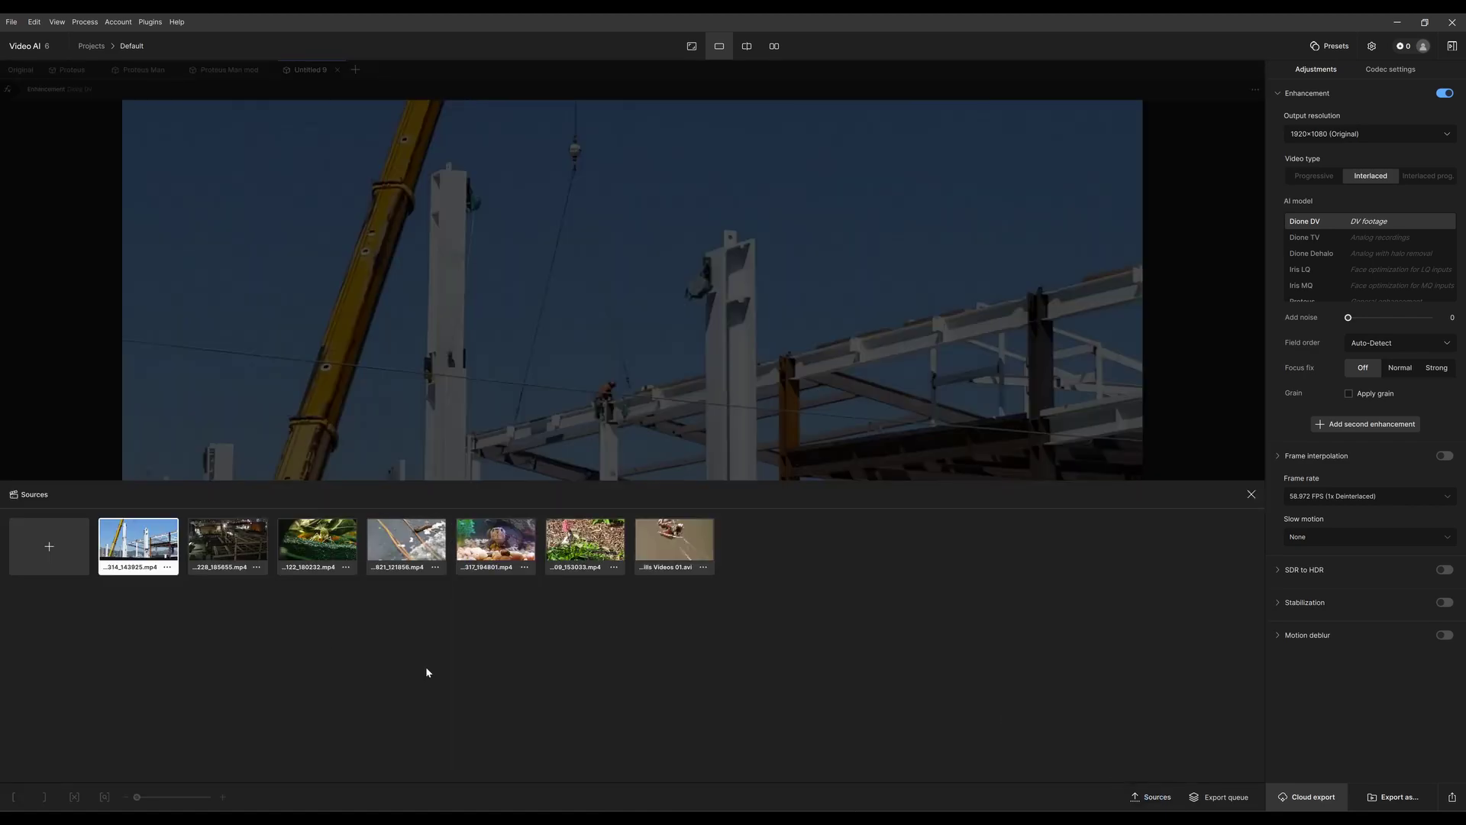
left_click(663, 562)
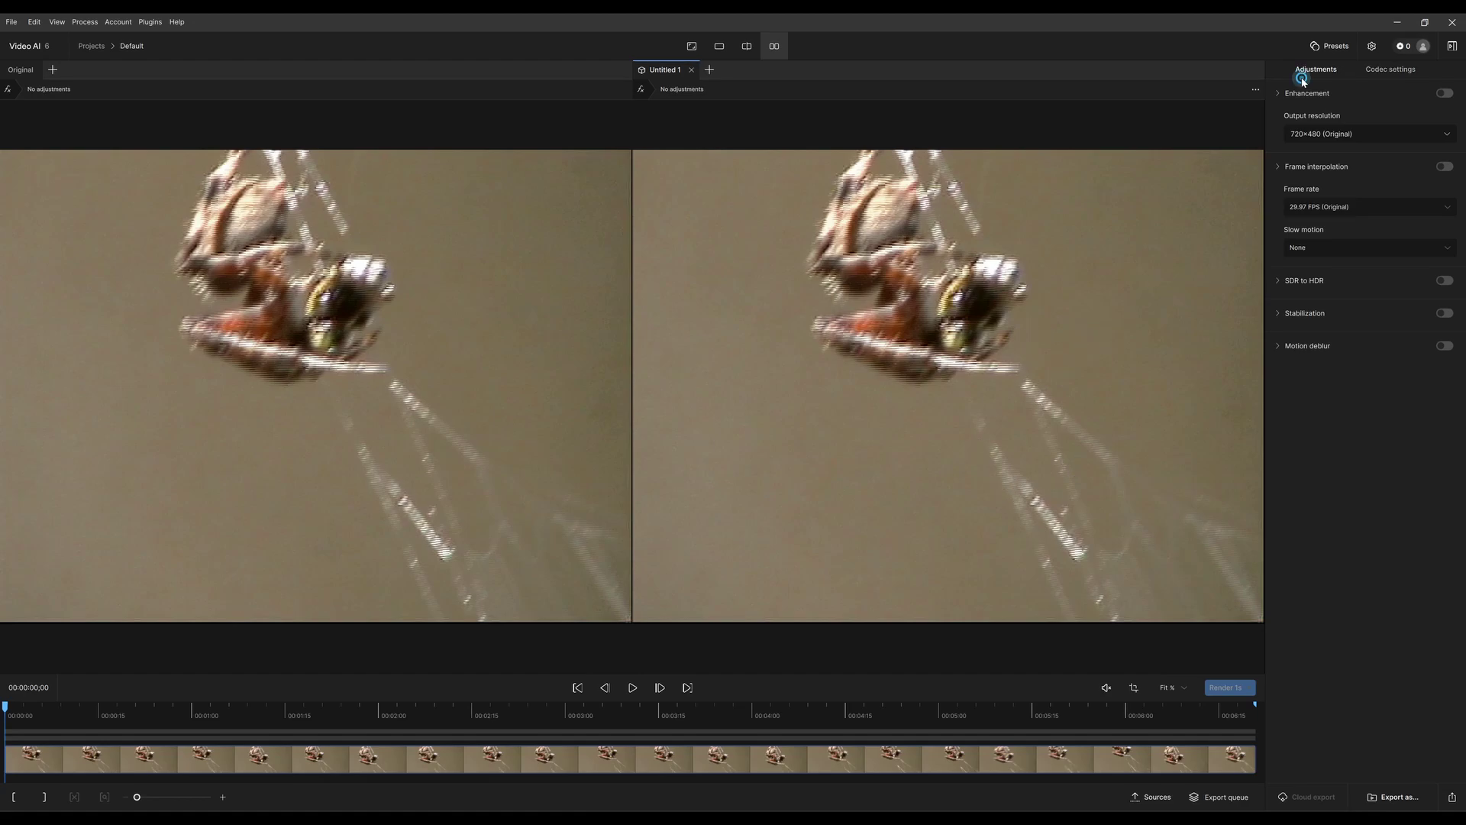
Step: Enhance the spider clip as Interlaced with Dione DV and render a 1s single-view preview
left_click(1338, 95)
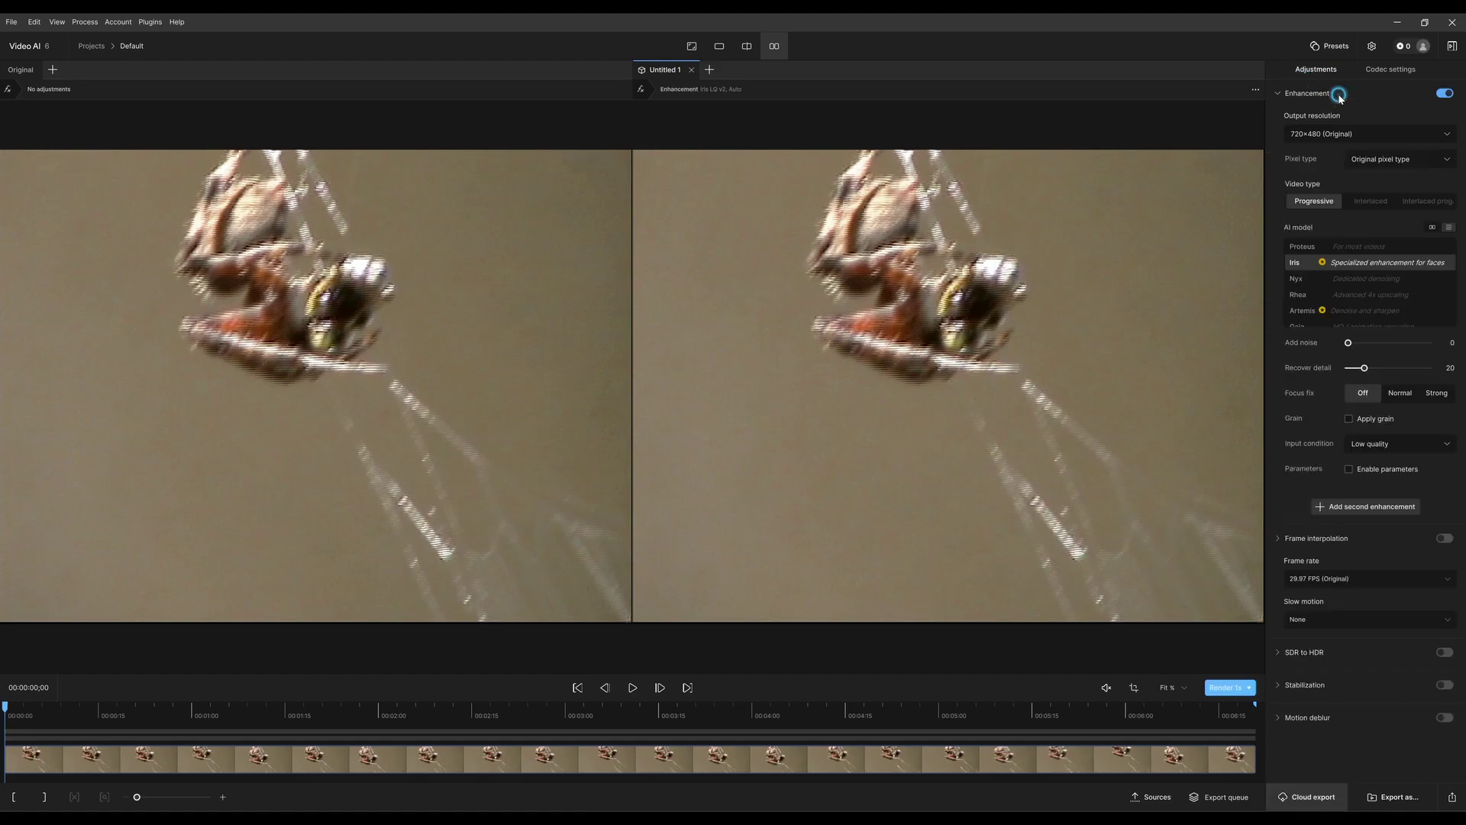
left_click(1370, 206)
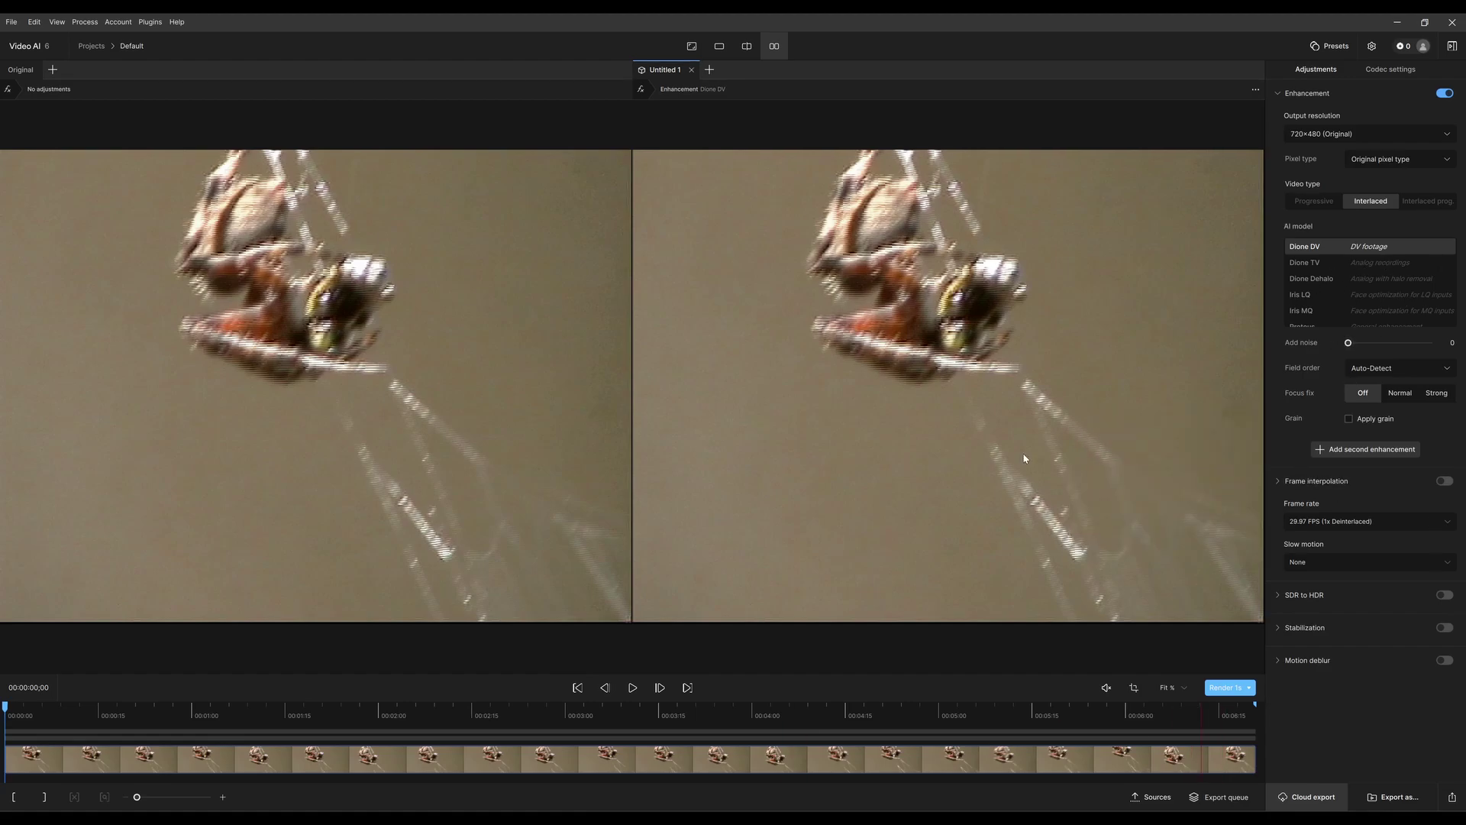
left_click(718, 46)
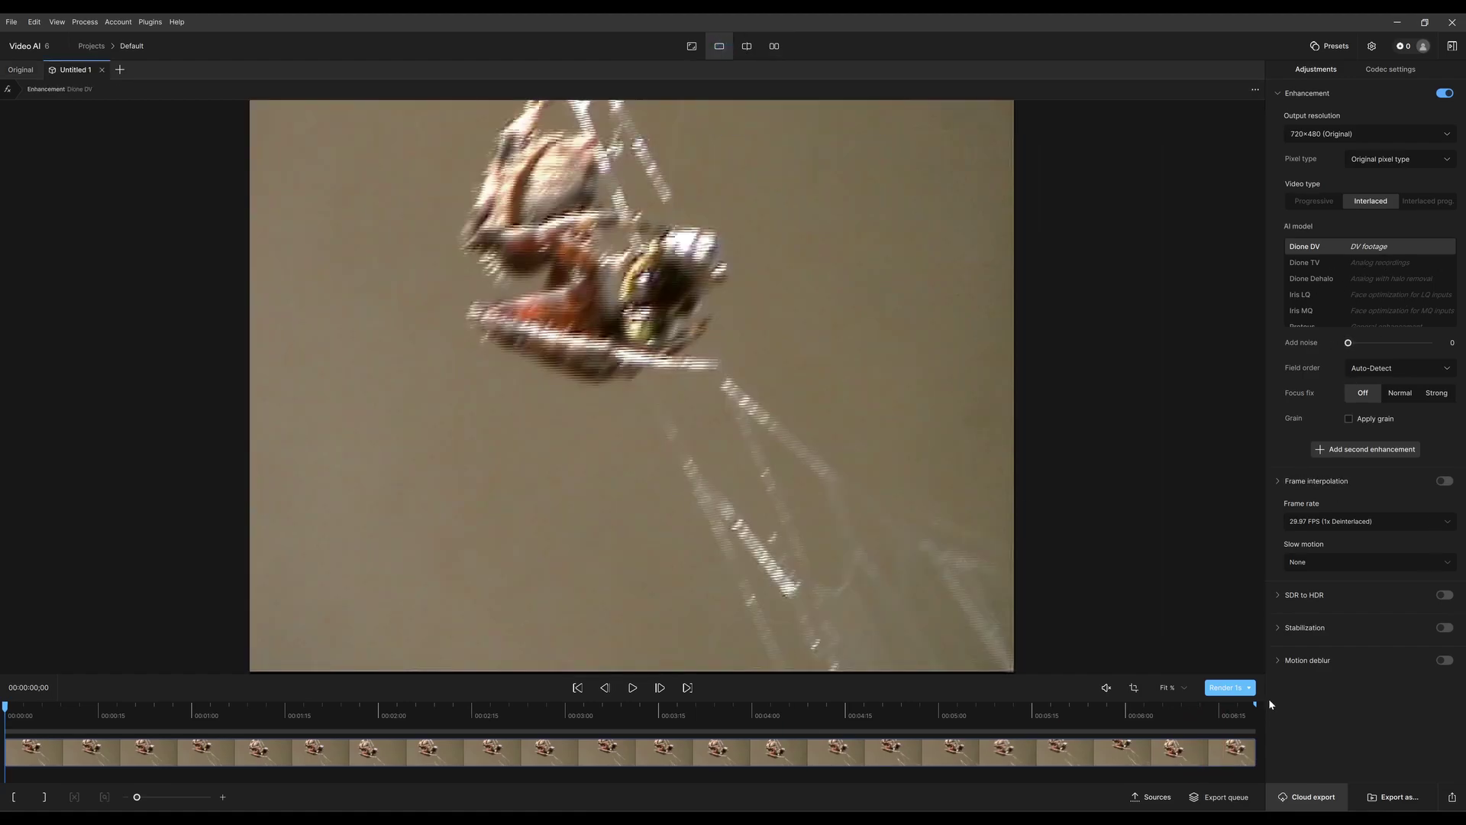
left_click(1226, 687)
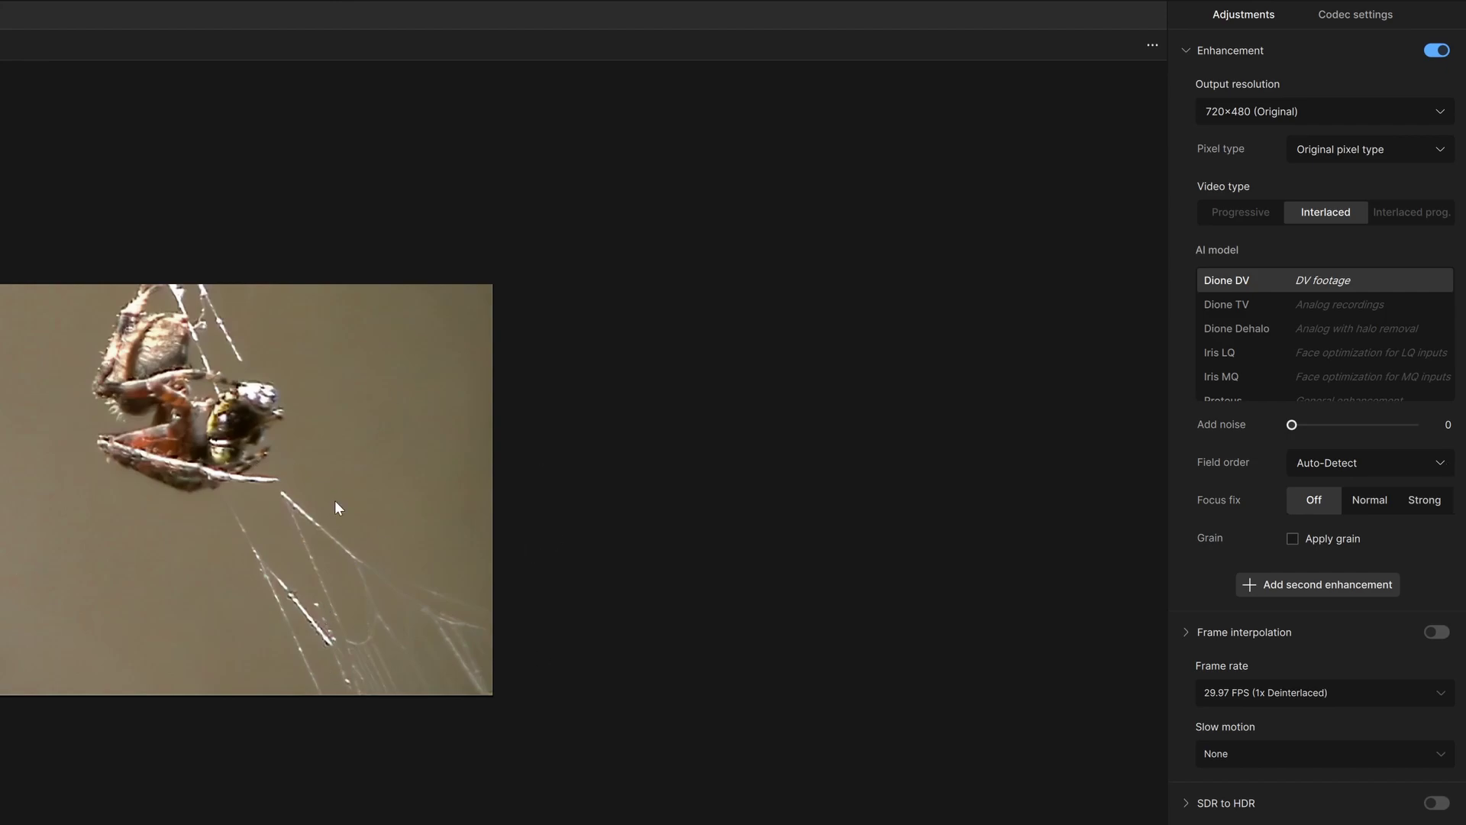
Step: Keep field order on Auto-Detect and change video type to Interlaced prog. for Dione Robust
left_click(1415, 461)
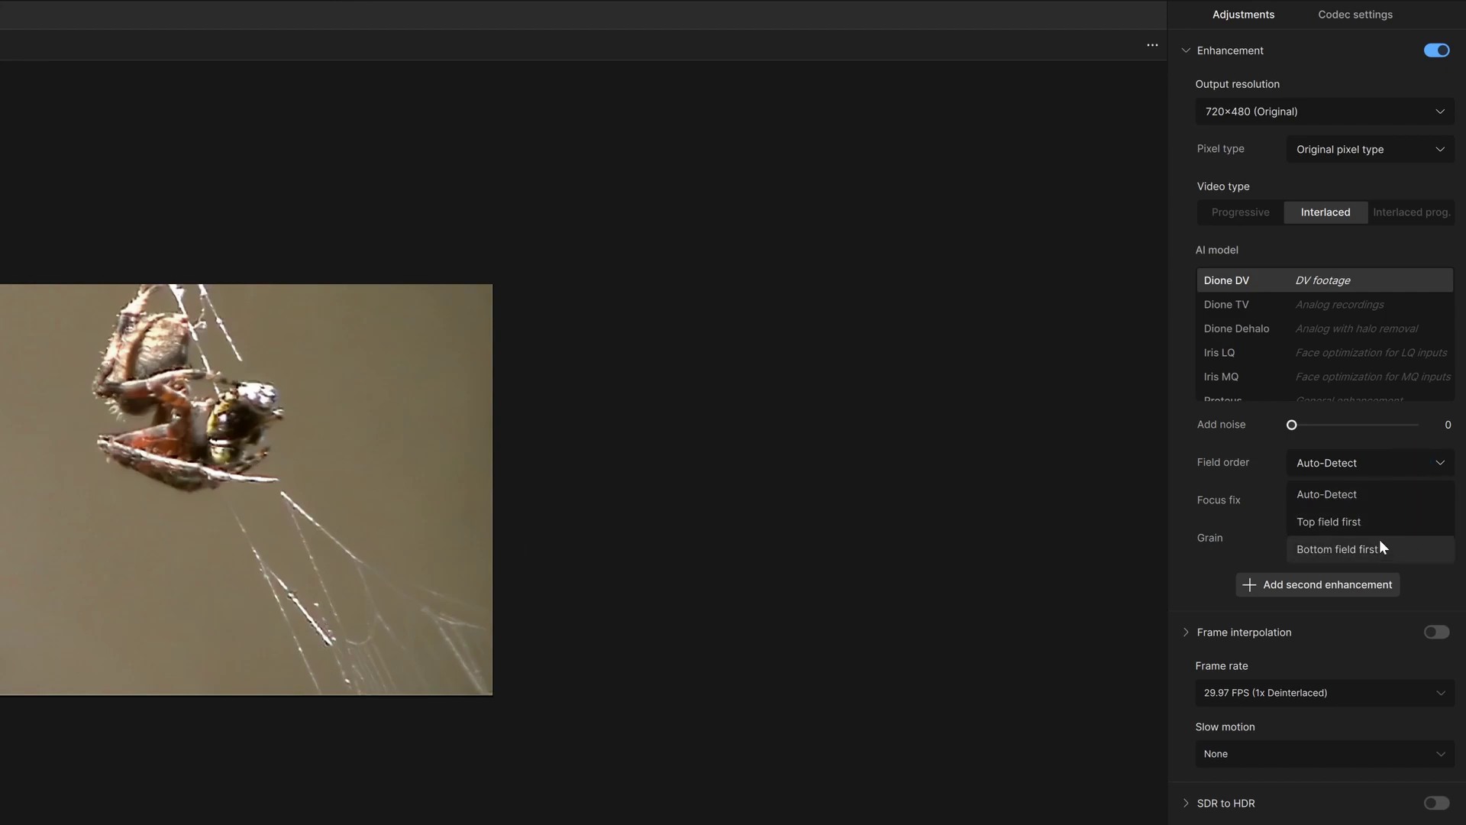
left_click(1203, 559)
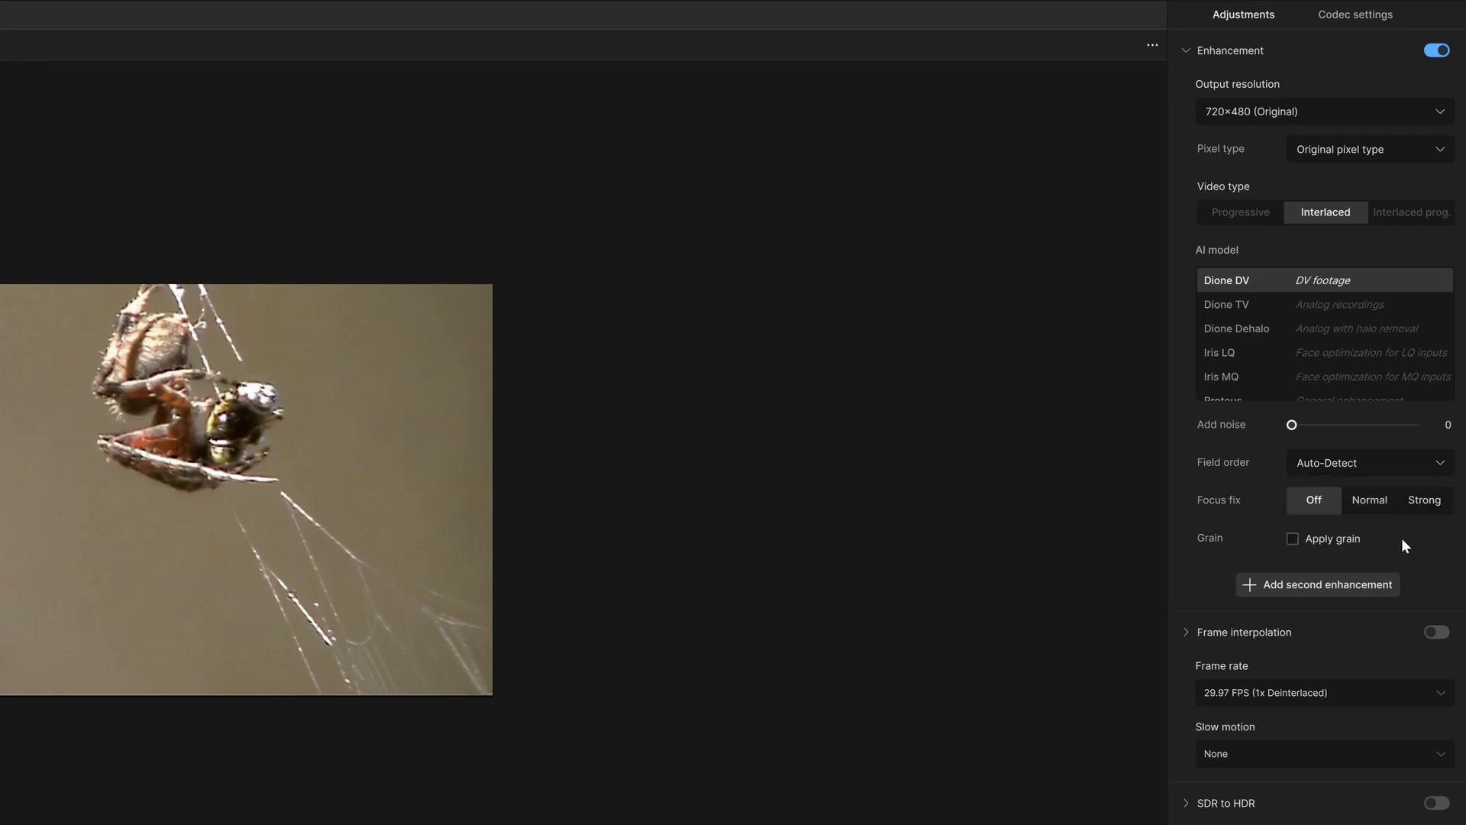
left_click(1403, 212)
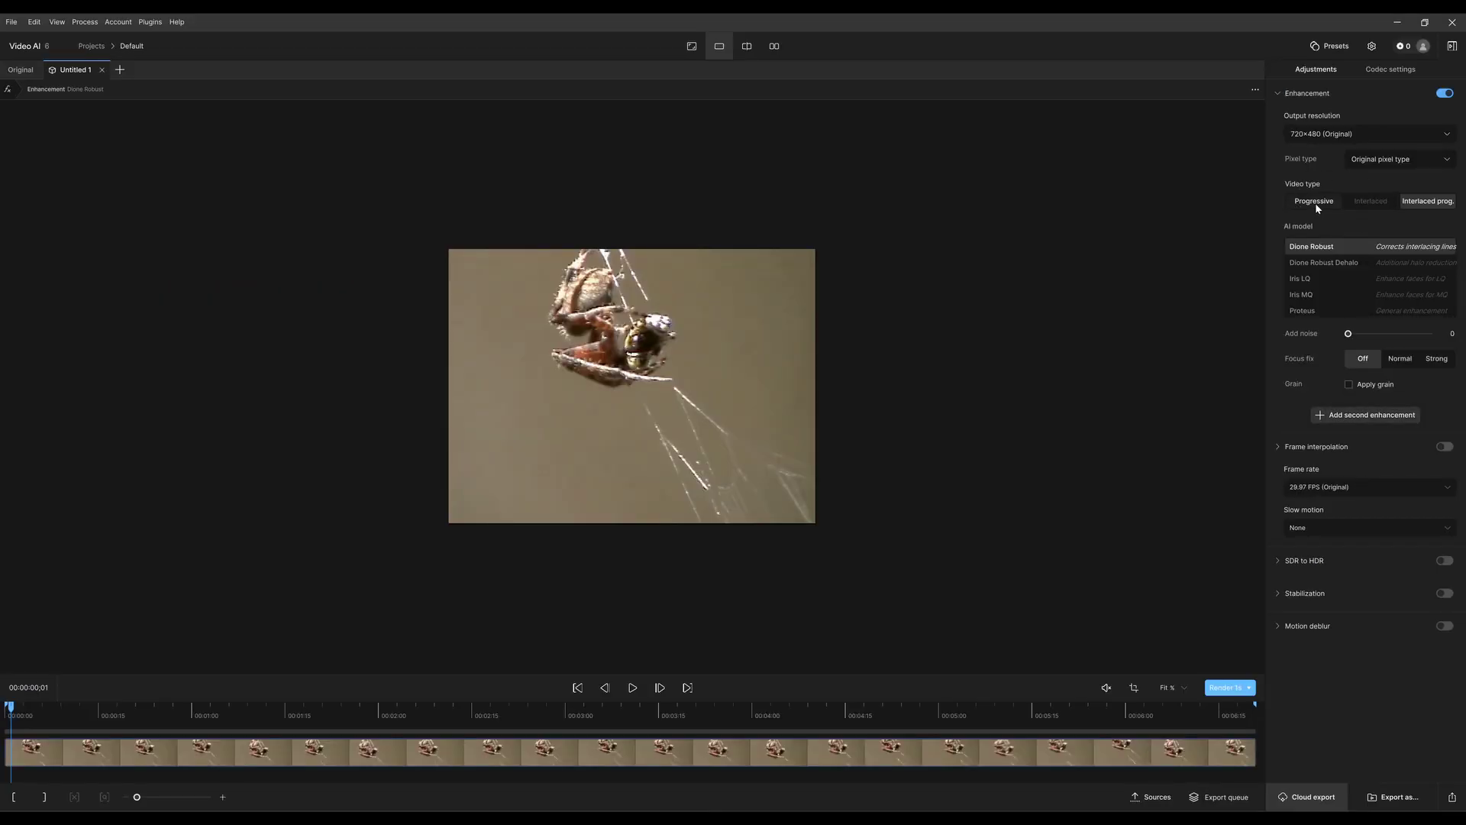
Step: Switch the spider clip's video type to Progressive, restoring the Iris model with Recover detail 20
left_click(1315, 203)
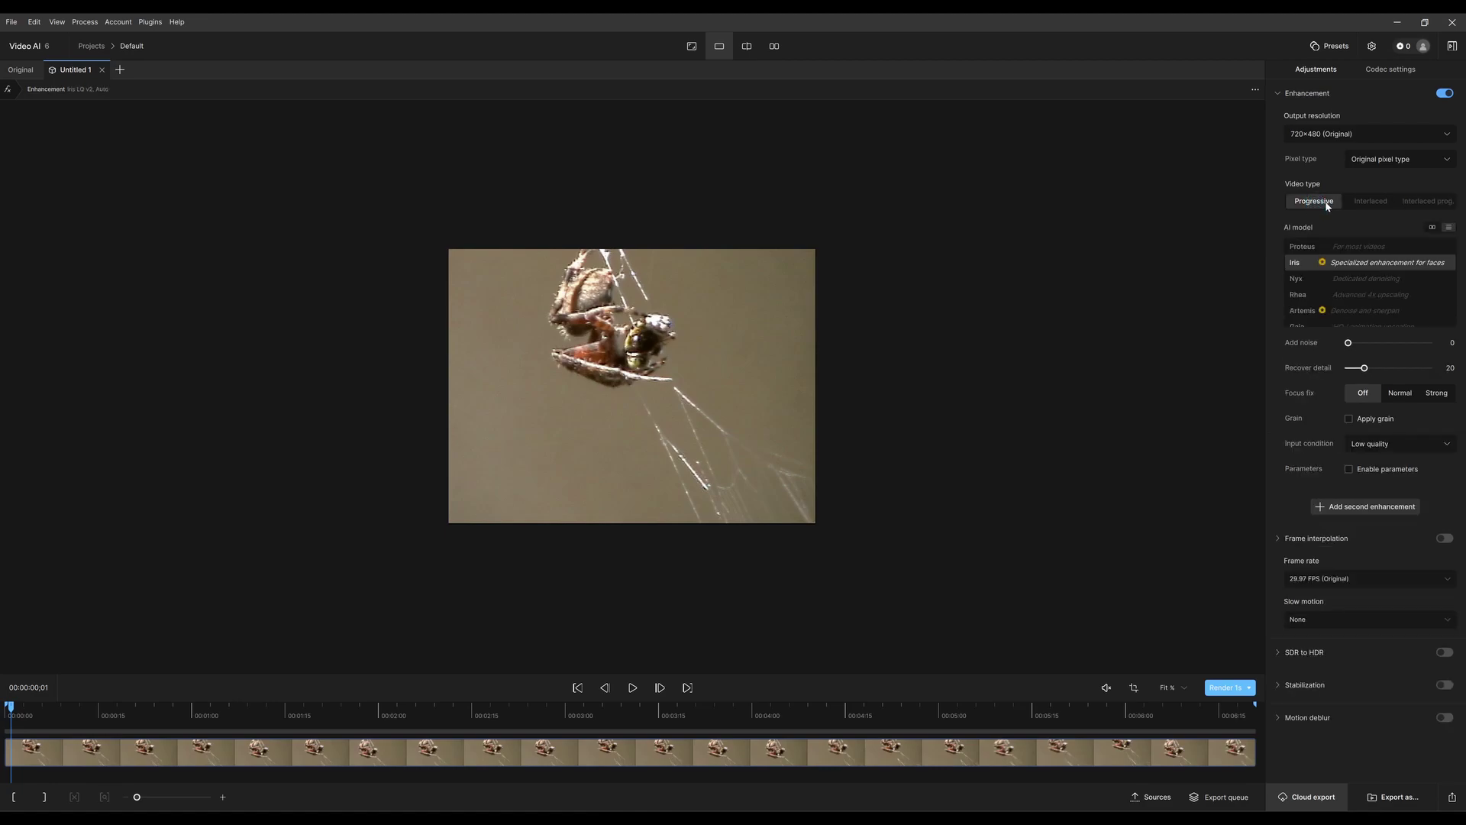